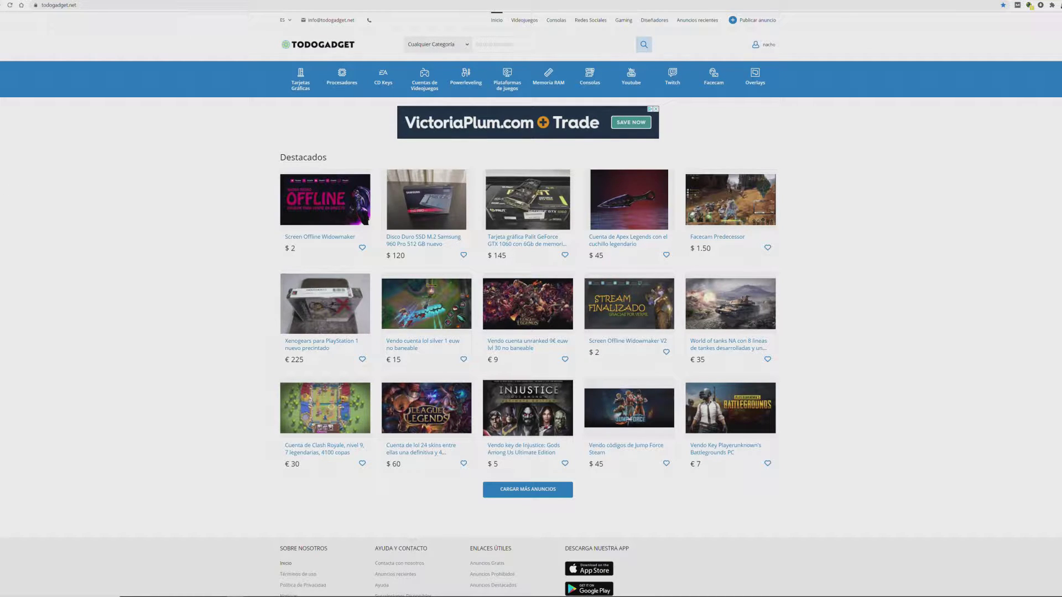
Step: Look over the featured ads on the home page and open the form for publishing a new ad
scroll(46, 262, down, 2)
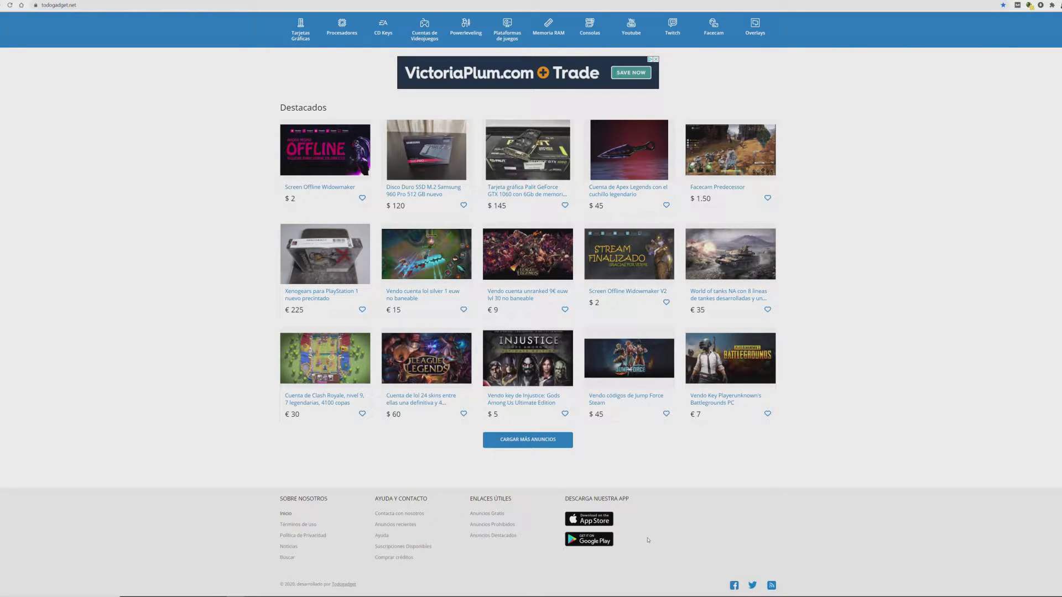
scroll(647, 540, up, 1)
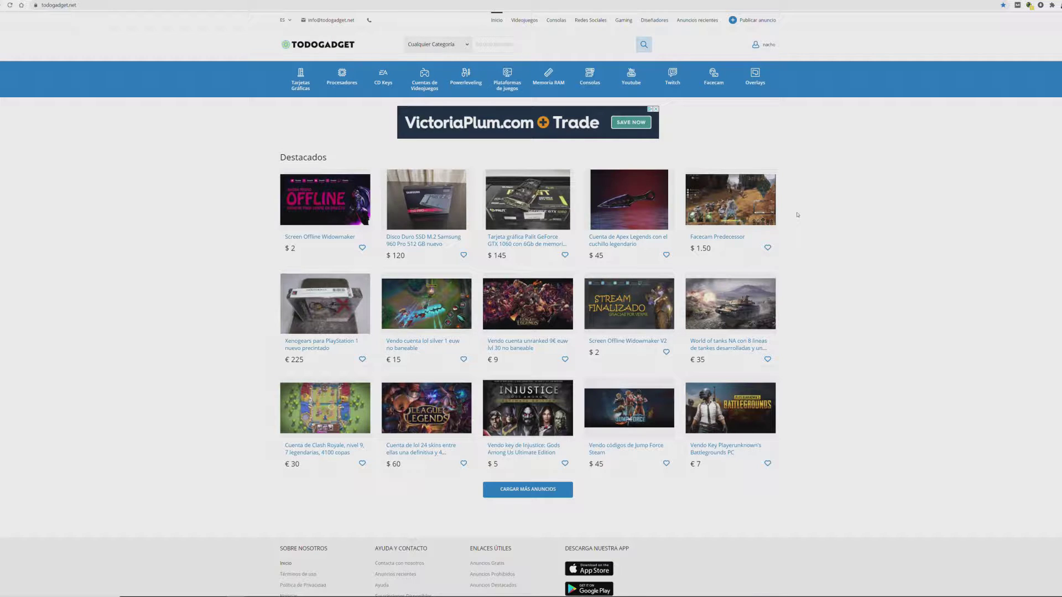
click(773, 45)
click(757, 22)
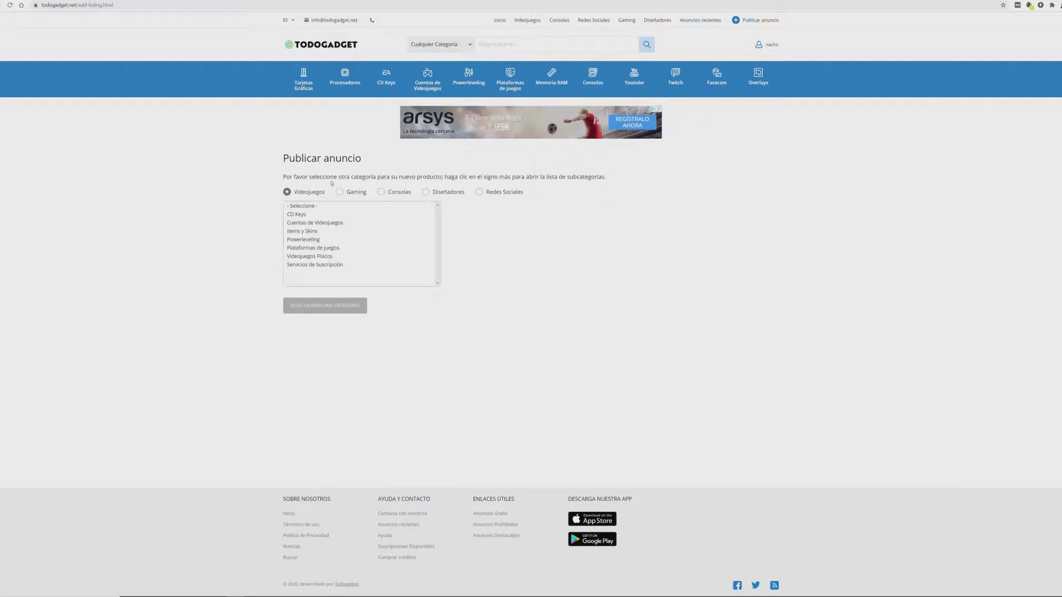
Step: Examine the Videojuegos subcategories, including Cuentas de Videojuegos, Powerleveling, Plataformas de juegos, Videojuegos Físicos and Servicios de Suscripción
click(318, 223)
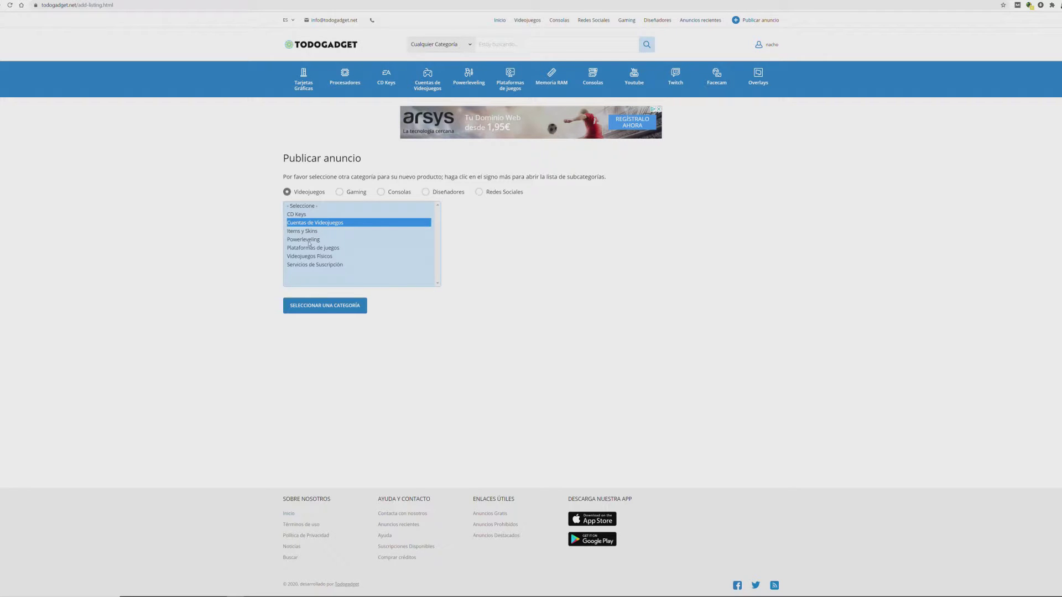
click(310, 240)
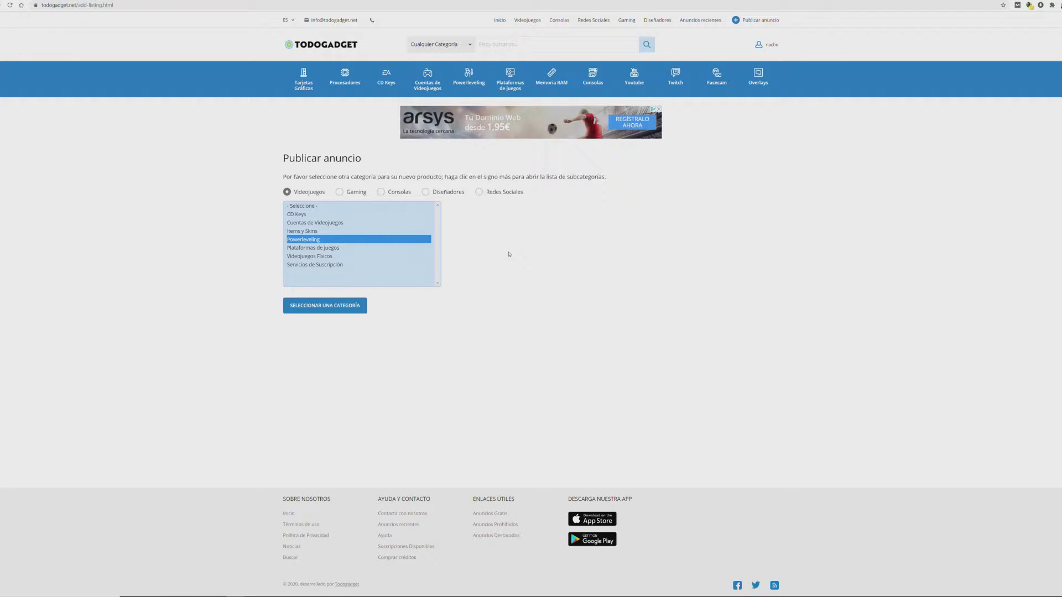
click(333, 249)
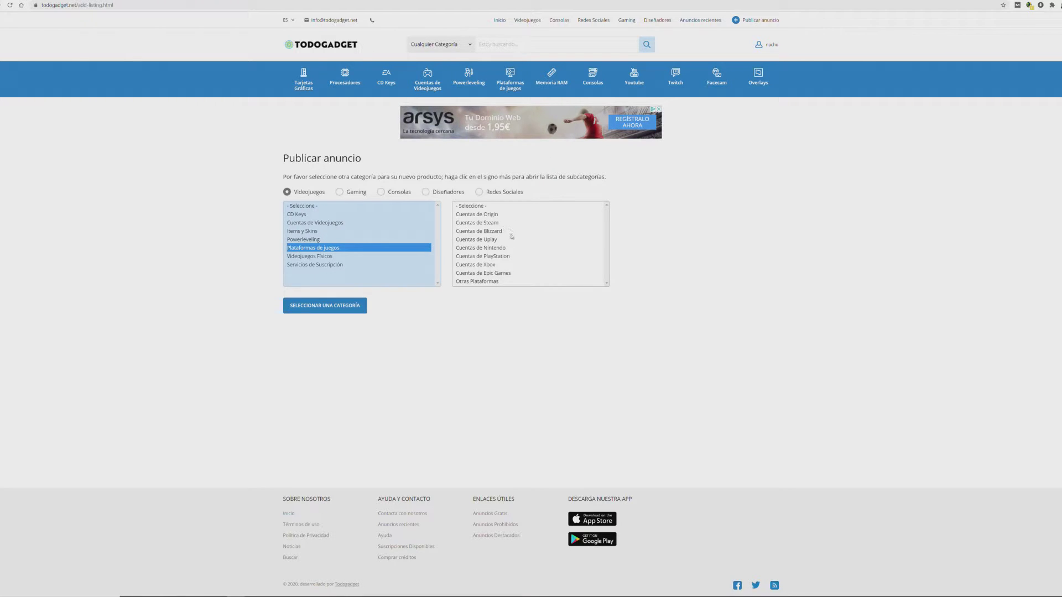
click(319, 257)
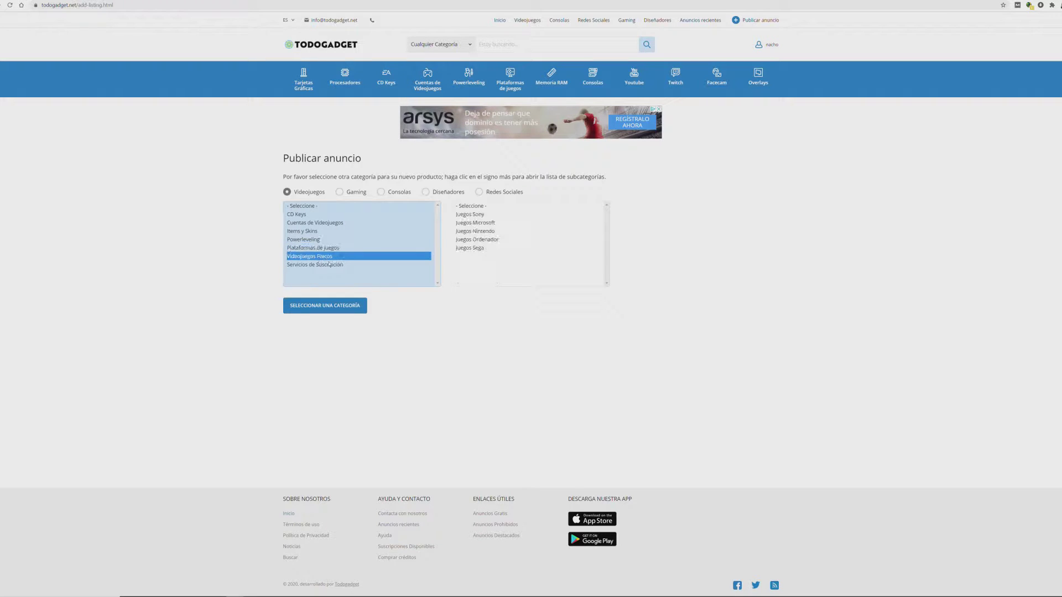
click(477, 215)
click(336, 265)
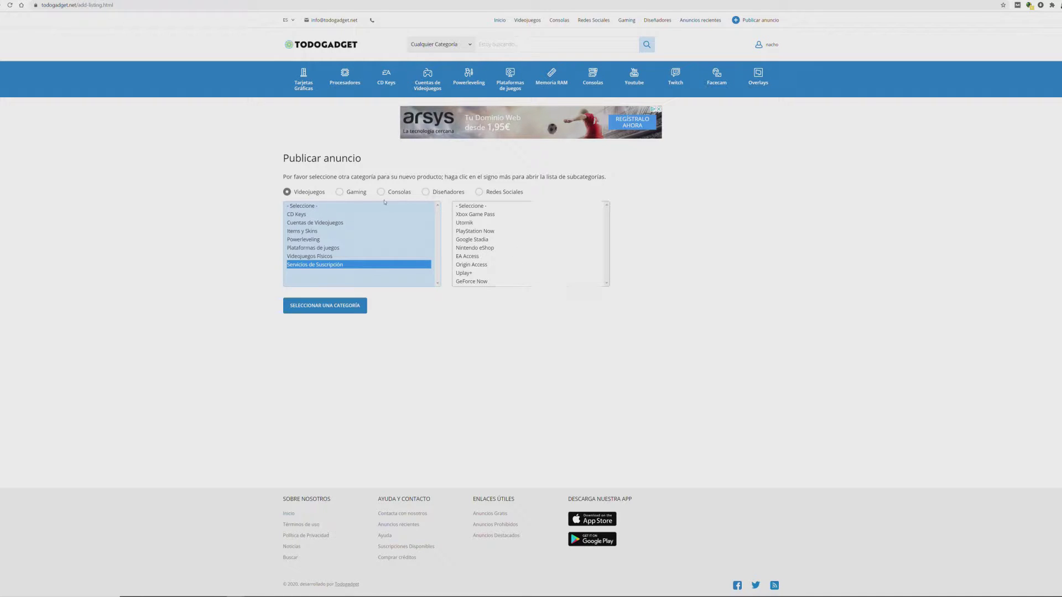
Step: Examine the subcategories of Gaming and Consolas, including the Sony console models
click(353, 192)
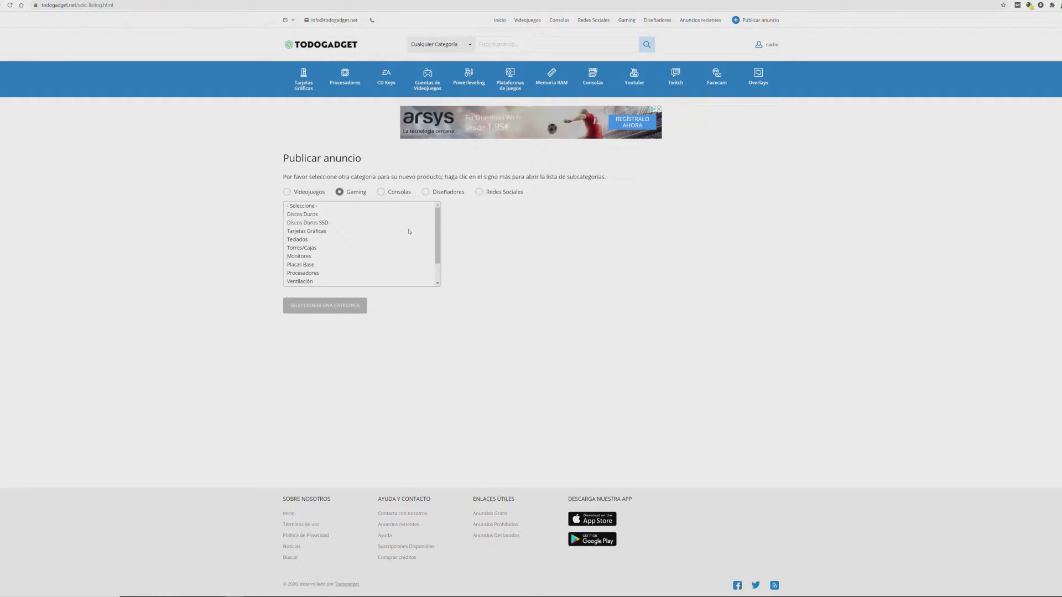
click(408, 192)
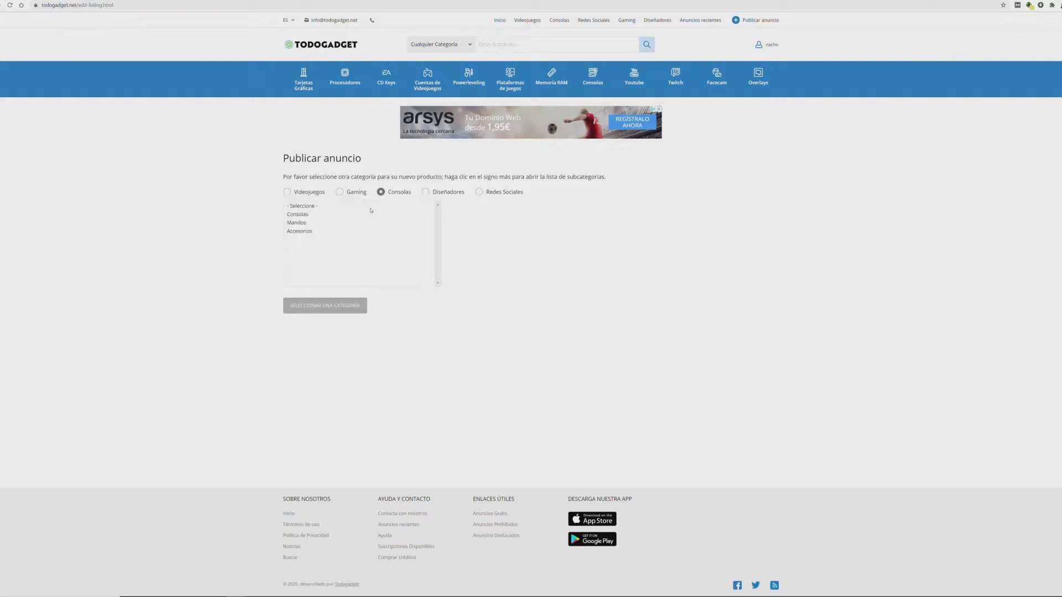
click(332, 215)
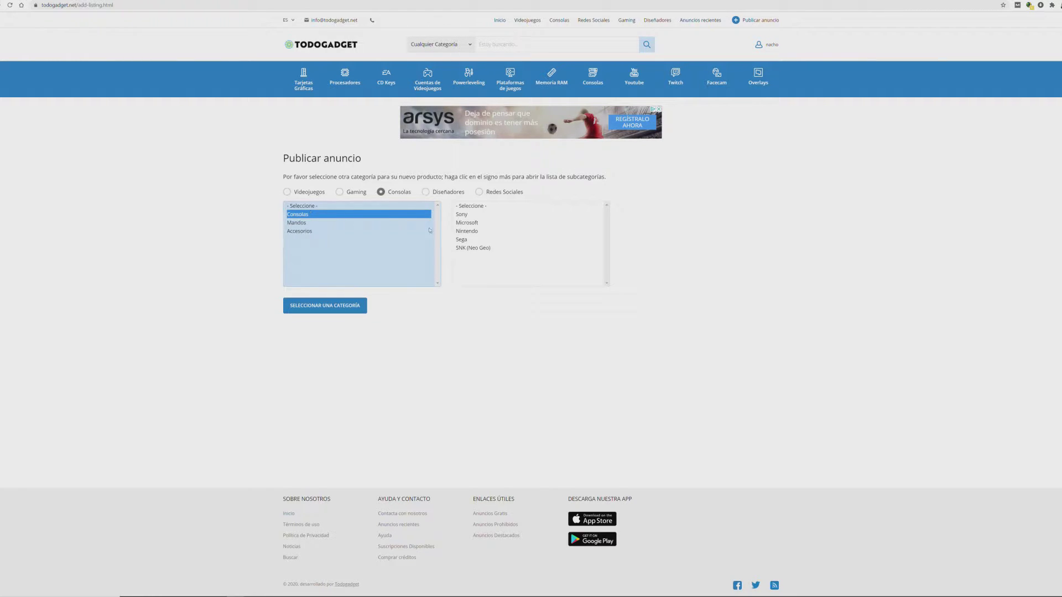
click(465, 215)
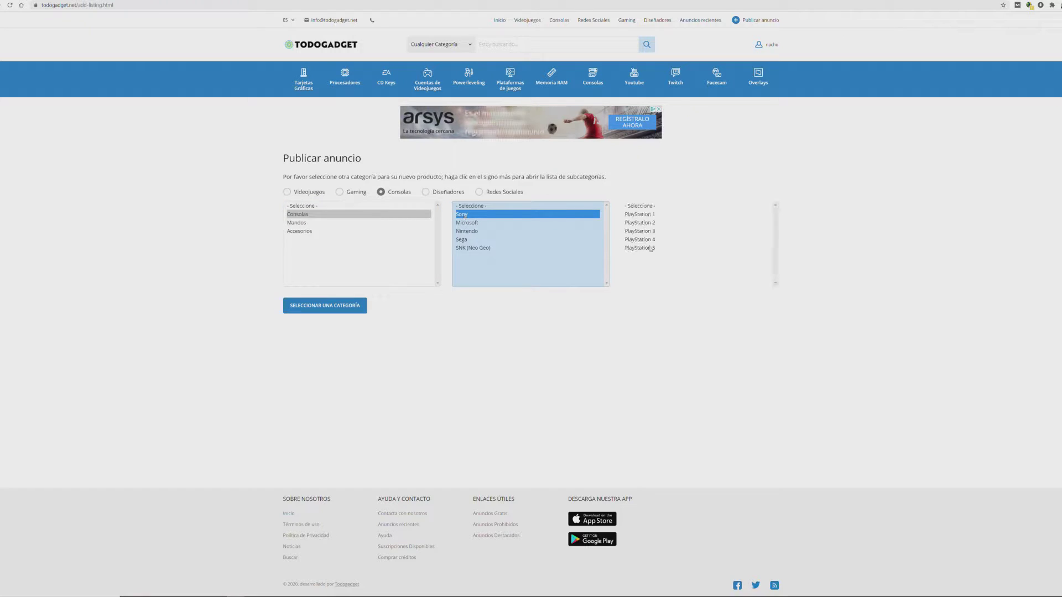
Step: Examine the Diseñadores subcategories and those under Redes Sociales: Canales de Vídeo, Redes Sociales and Compra y Venta
click(425, 192)
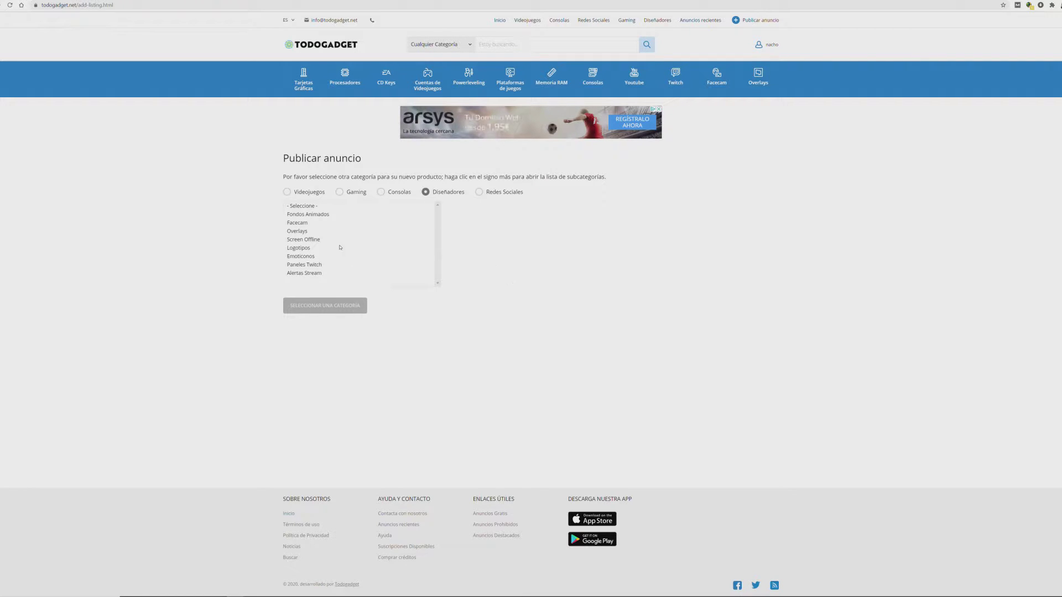
click(492, 194)
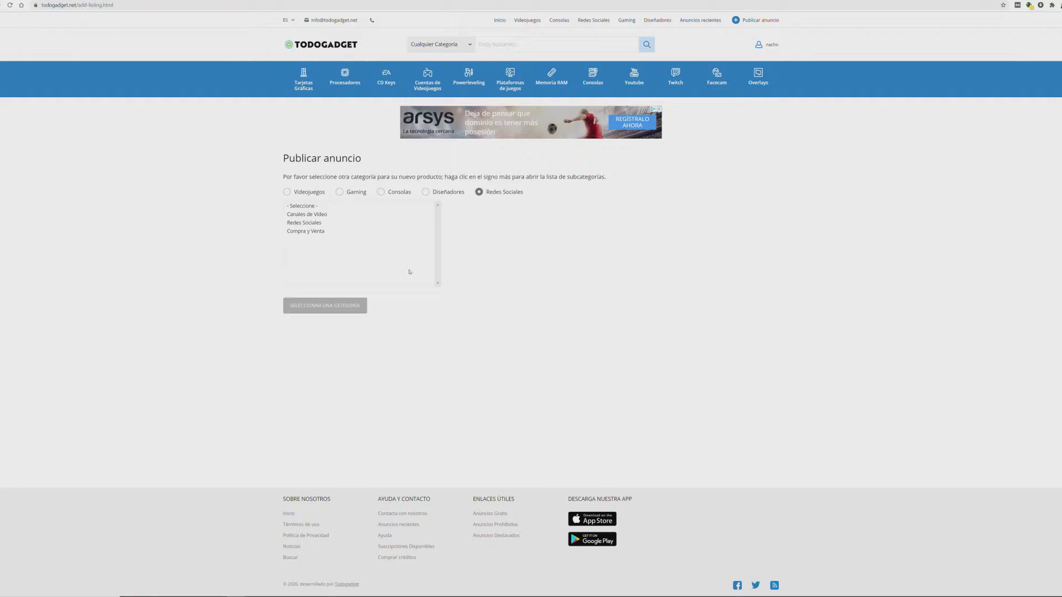
click(324, 214)
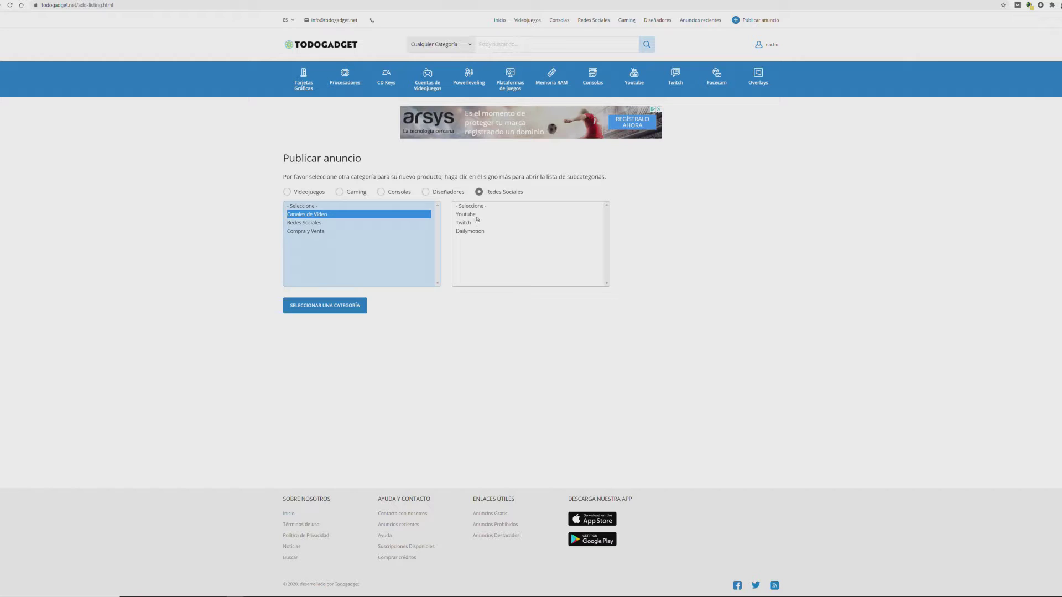
click(316, 224)
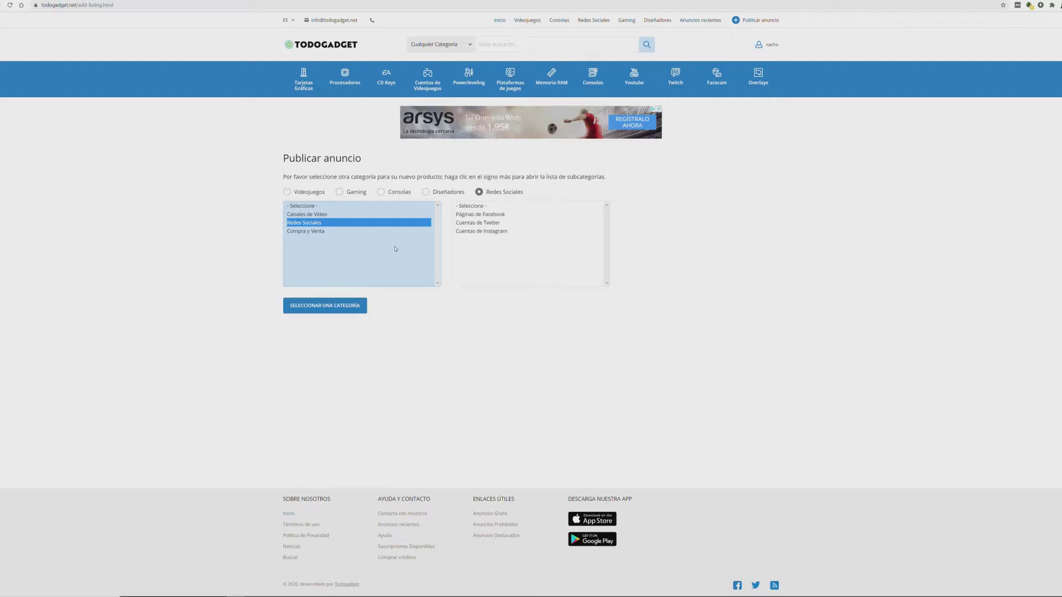
click(305, 232)
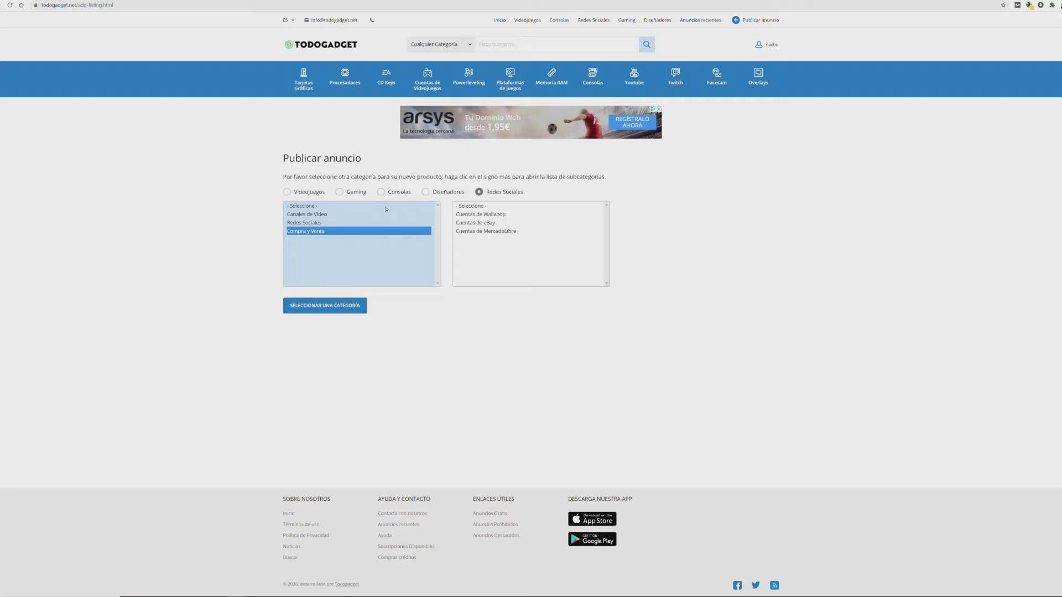
Step: Choose Cuentas de Videojuegos under Videojuegos as the ad's category and continue to the ad details form
click(308, 192)
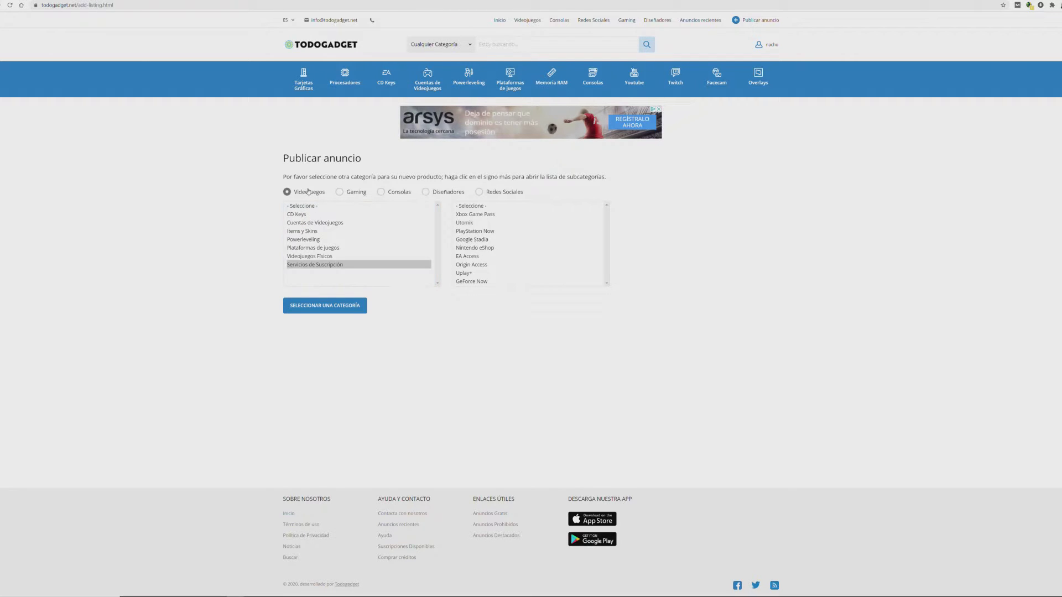
click(316, 223)
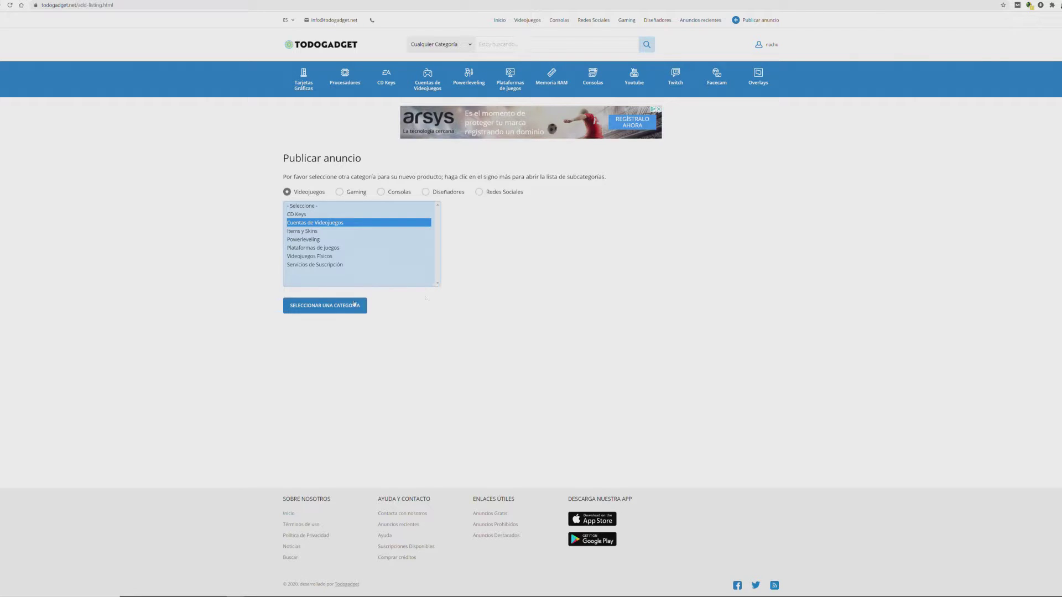
click(325, 305)
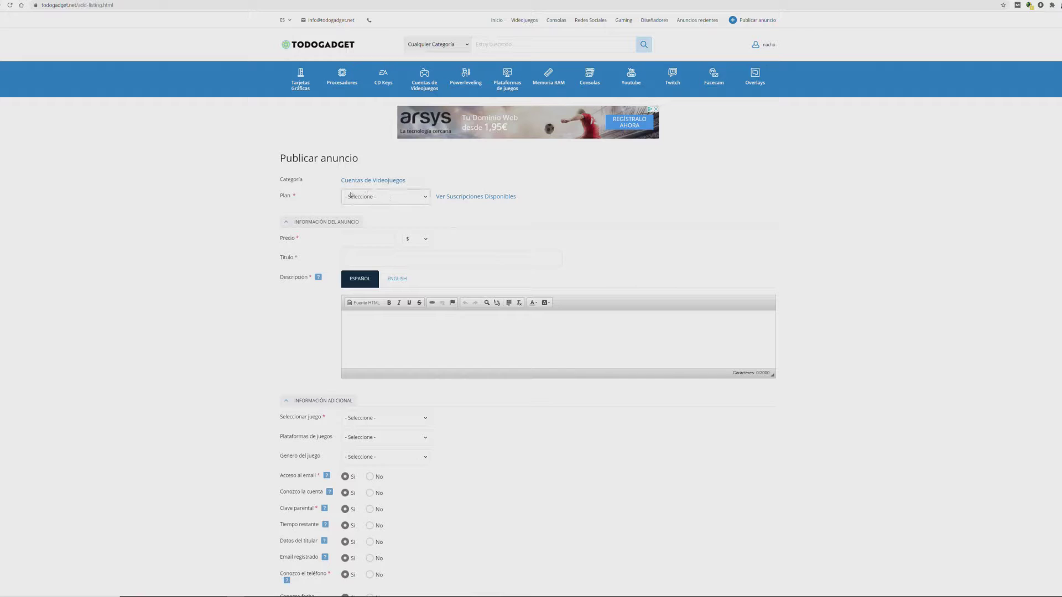
Step: Review the plan choices for the ad and compare the features of the available subscriptions, leaving the plan unselected
click(399, 203)
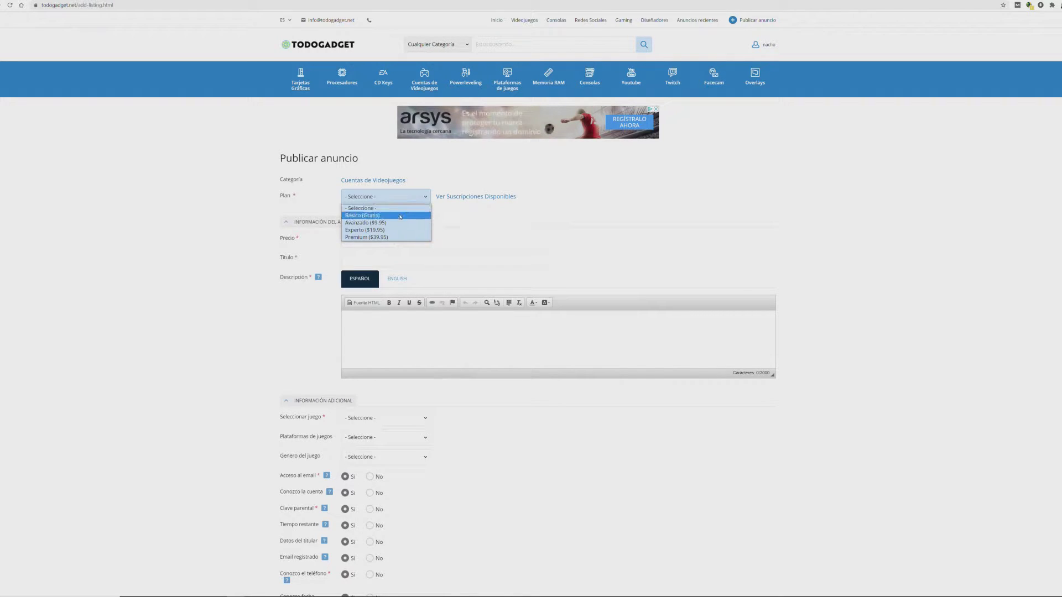
click(472, 214)
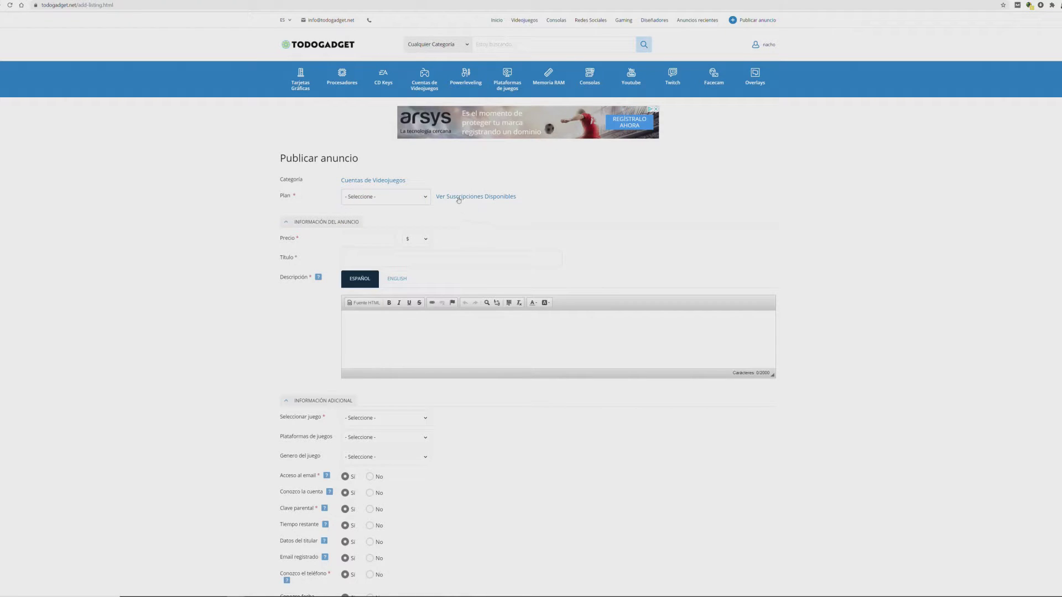
click(459, 198)
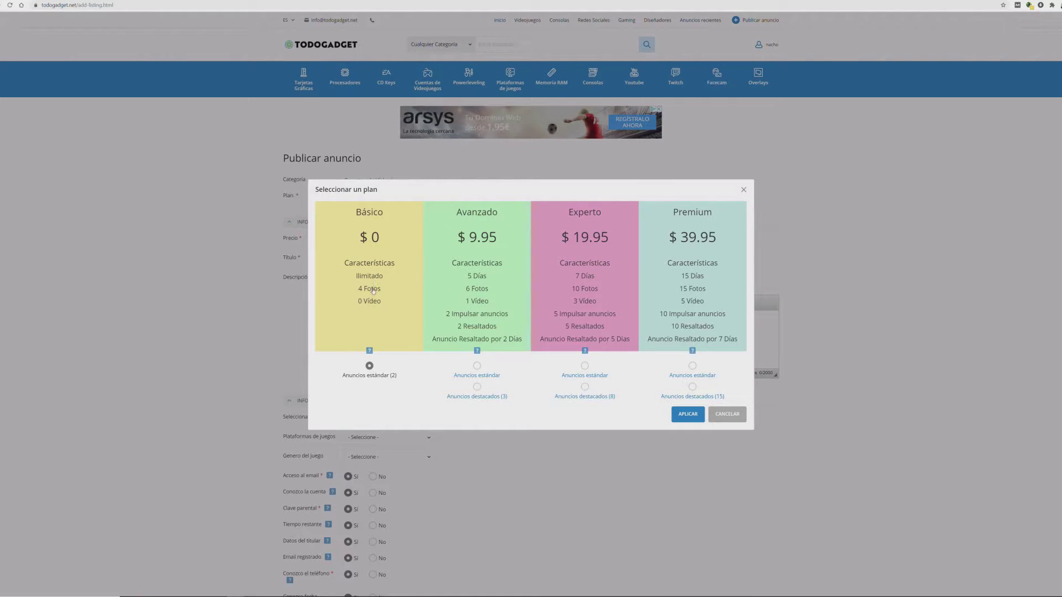
mouse_move(374, 297)
mouse_move(452, 292)
mouse_move(476, 352)
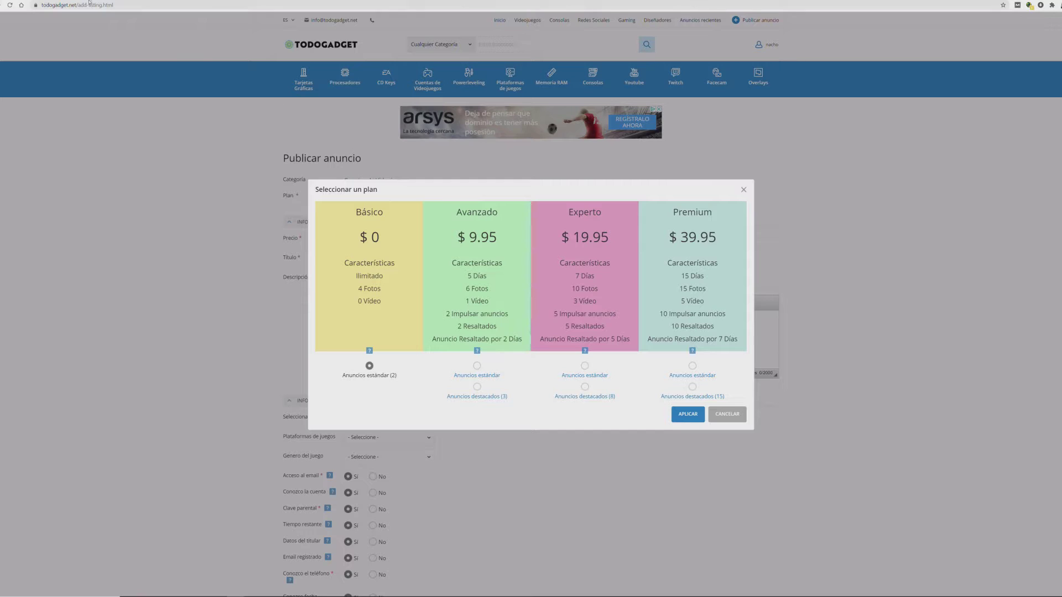
click(744, 190)
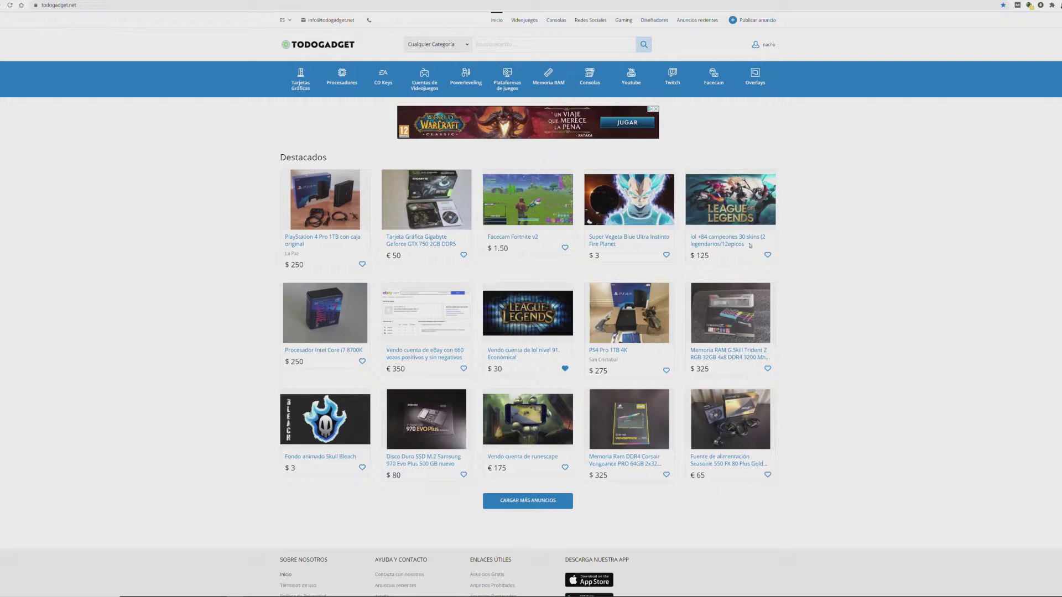
Step: Open the featured League of Legends account ad from the home page and examine its details and the featured ads beside it
click(744, 241)
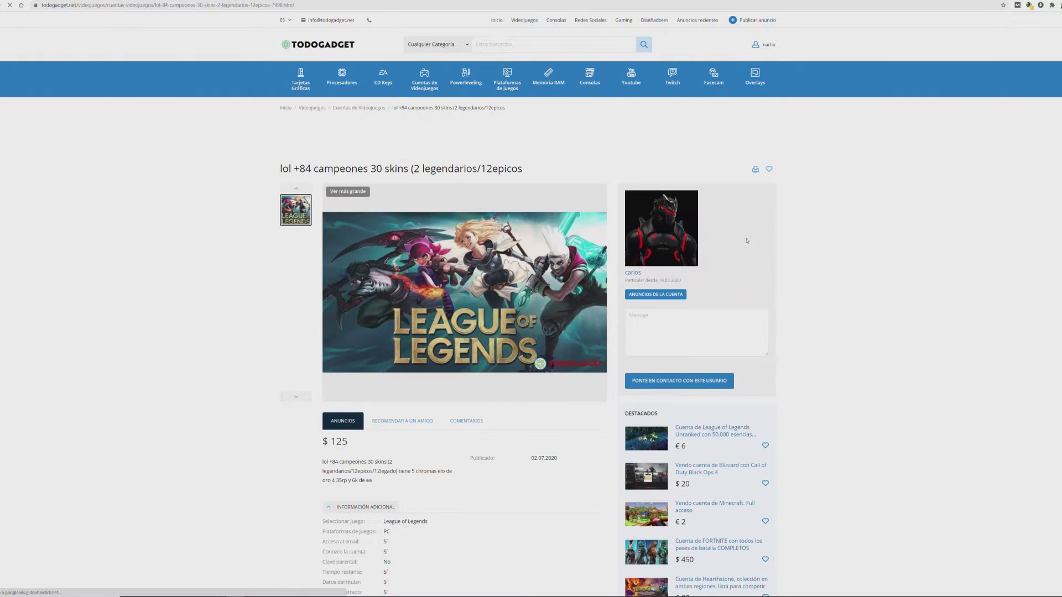
scroll(855, 337, down, 2)
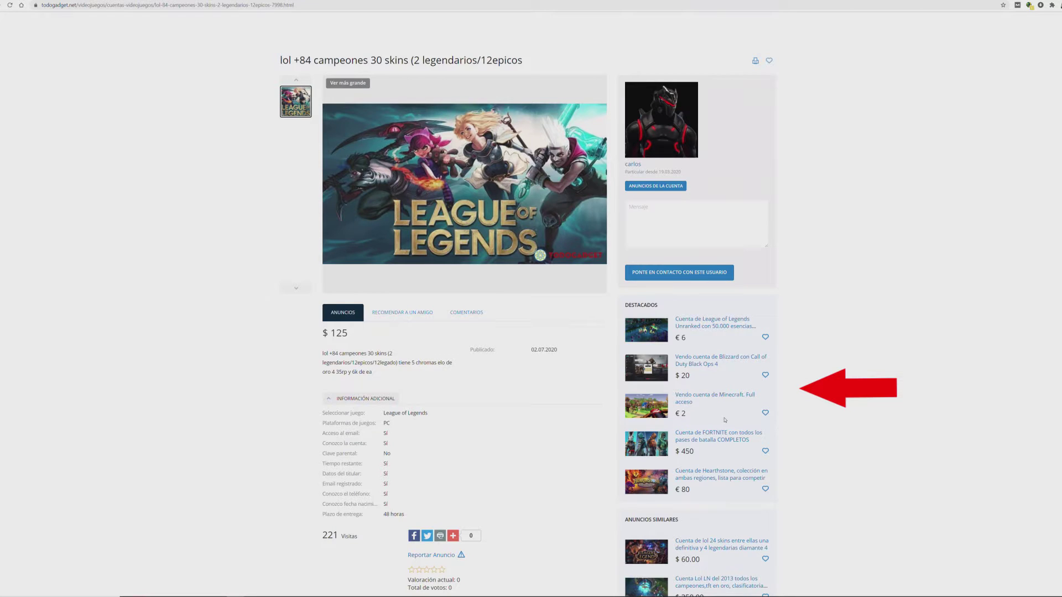
scroll(711, 411, up, 3)
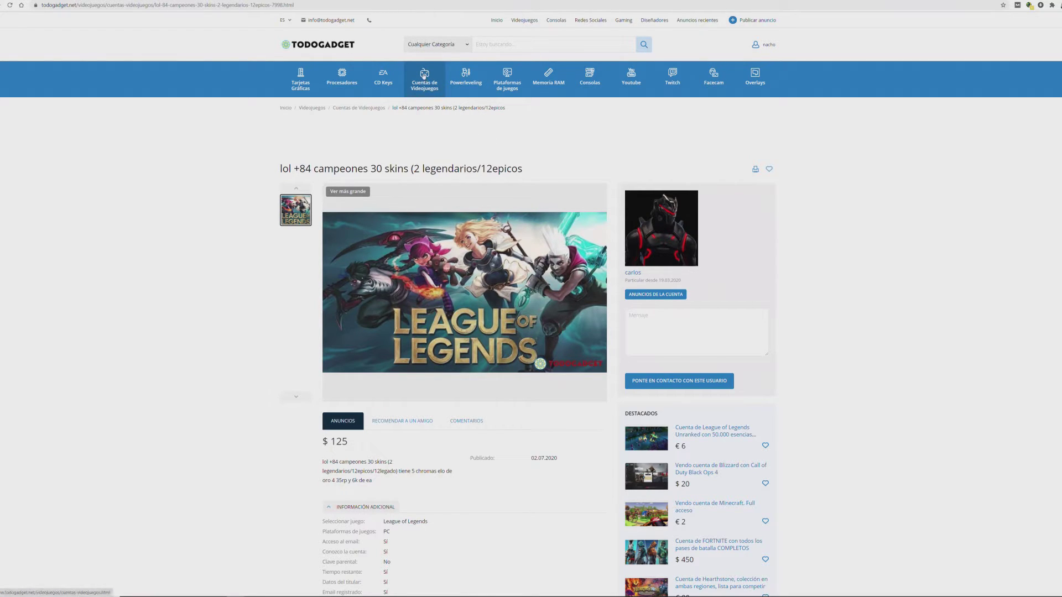
Step: Browse the Cuentas de Videojuegos listings through the second page to see how featured and standard ads are ordered
click(425, 76)
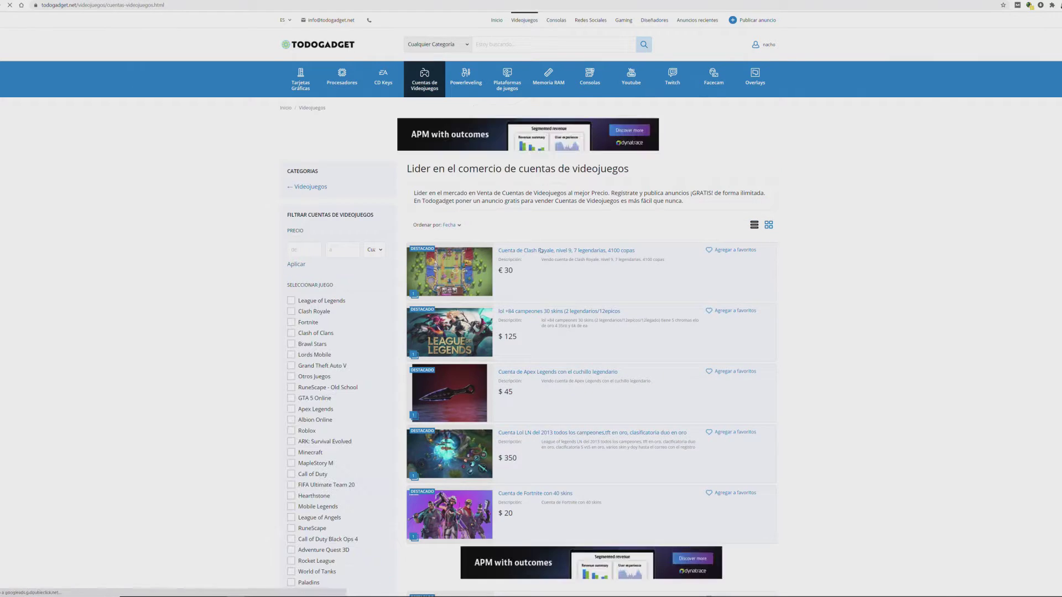
scroll(560, 277, down, 1)
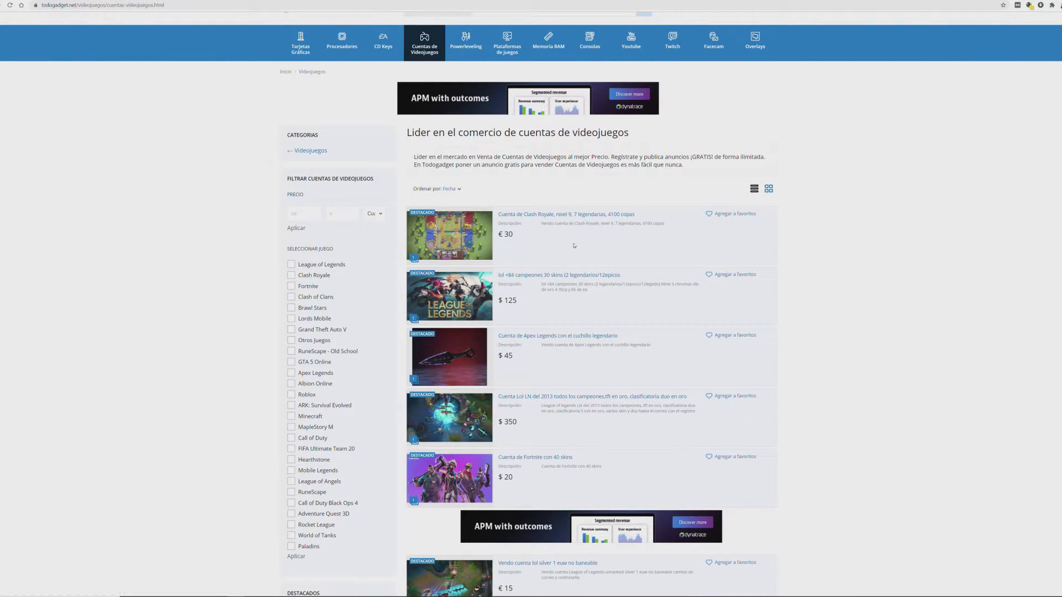
scroll(629, 324, down, 10)
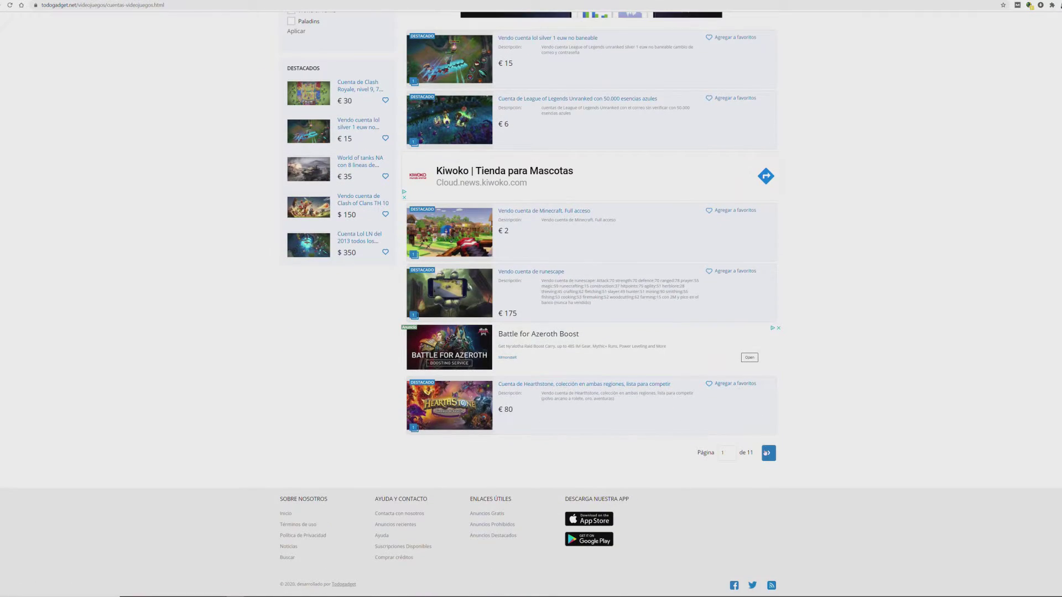
click(766, 453)
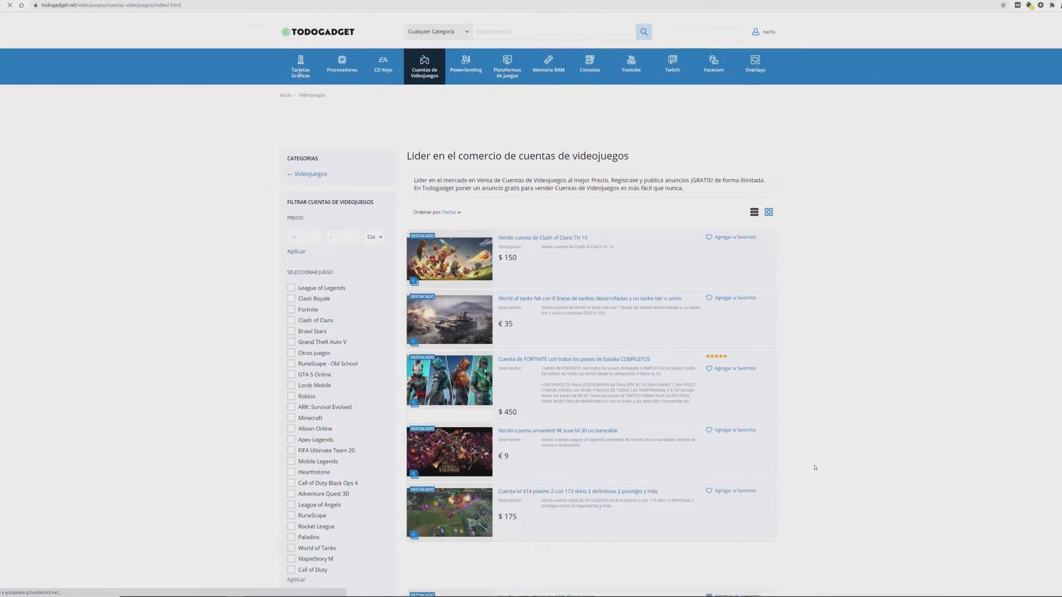
scroll(814, 468, down, 9)
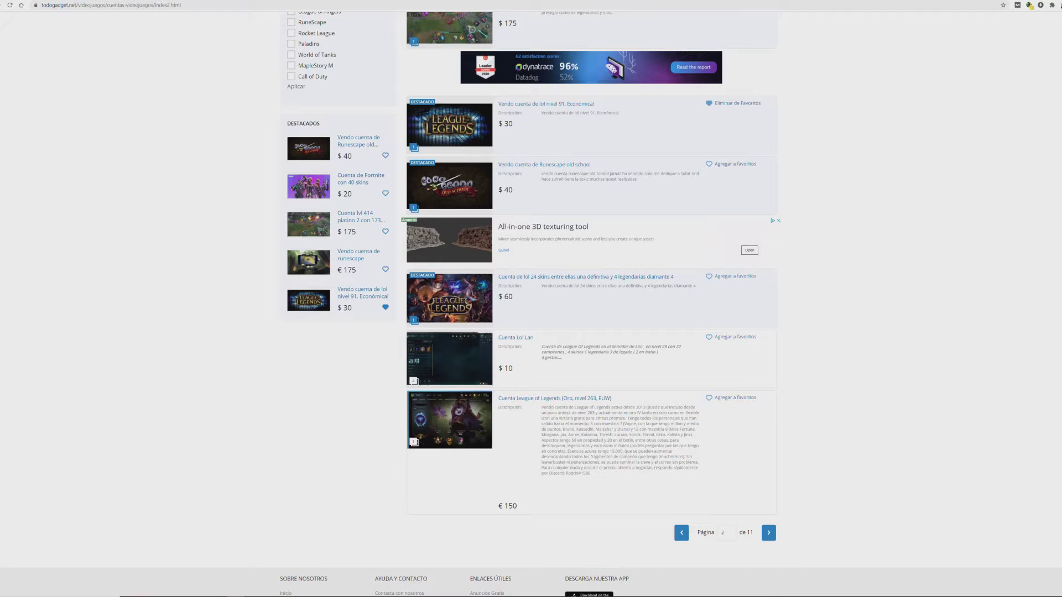
Step: Return to the ad publishing form and view the available subscriptions again
key(Return)
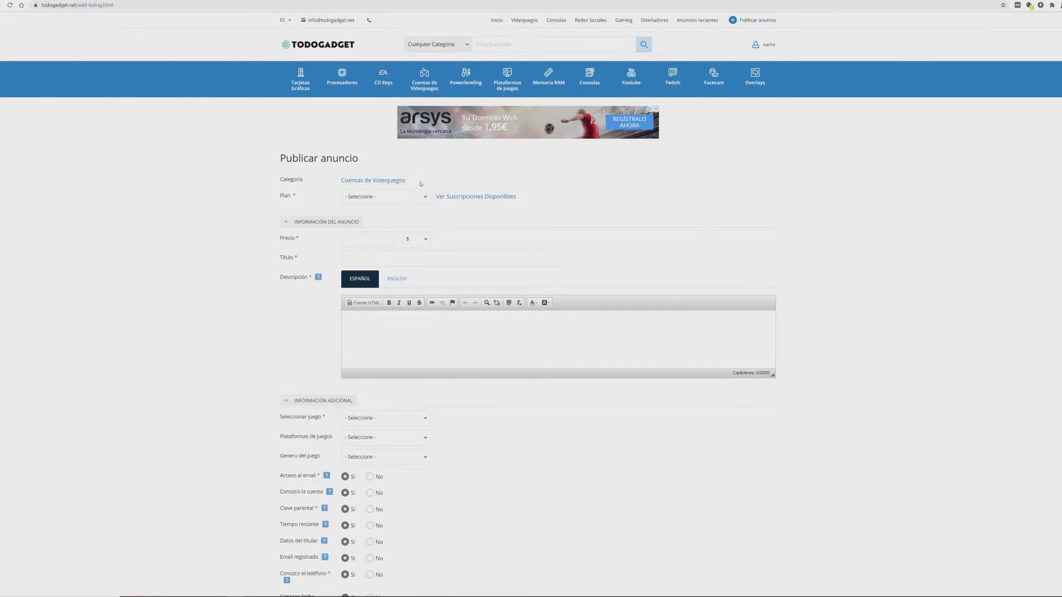
click(454, 197)
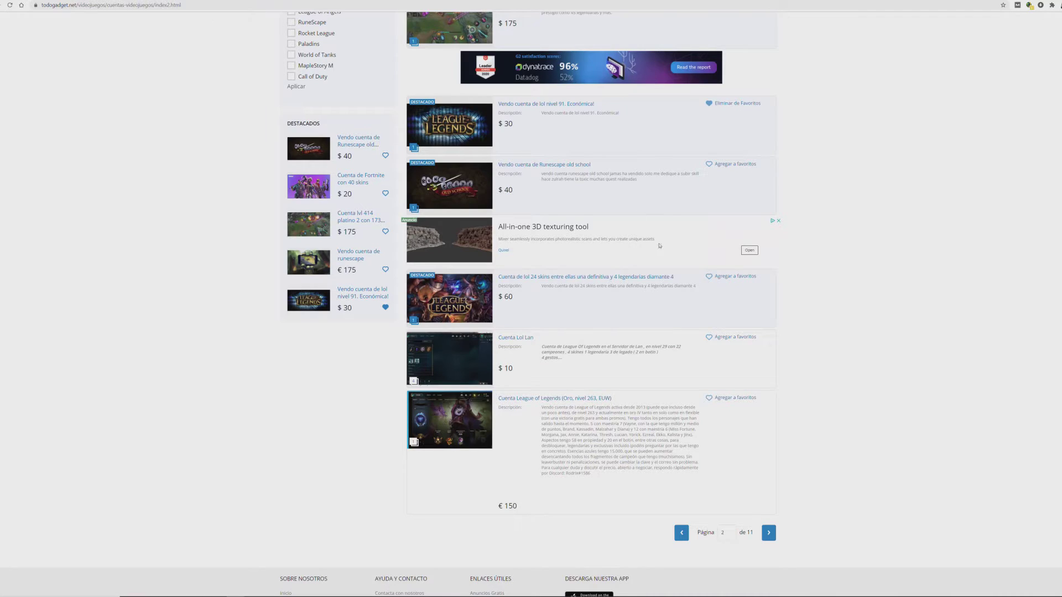
Step: Examine the order of featured and standard ads on the second page of the Cuentas de Videojuegos listings
scroll(659, 242, up, 6)
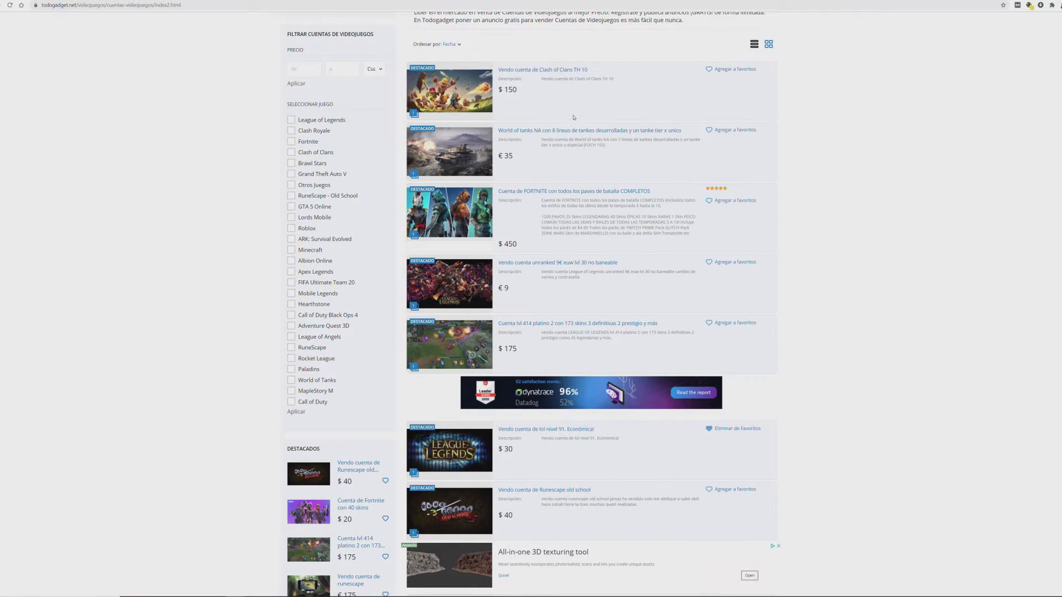
scroll(568, 184, down, 3)
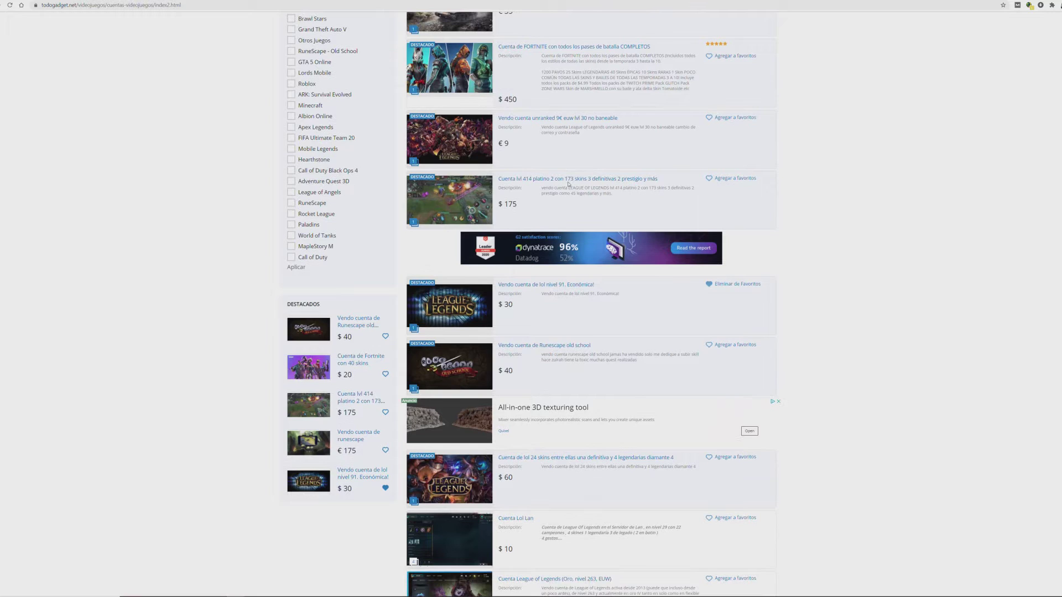
scroll(568, 185, down, 1)
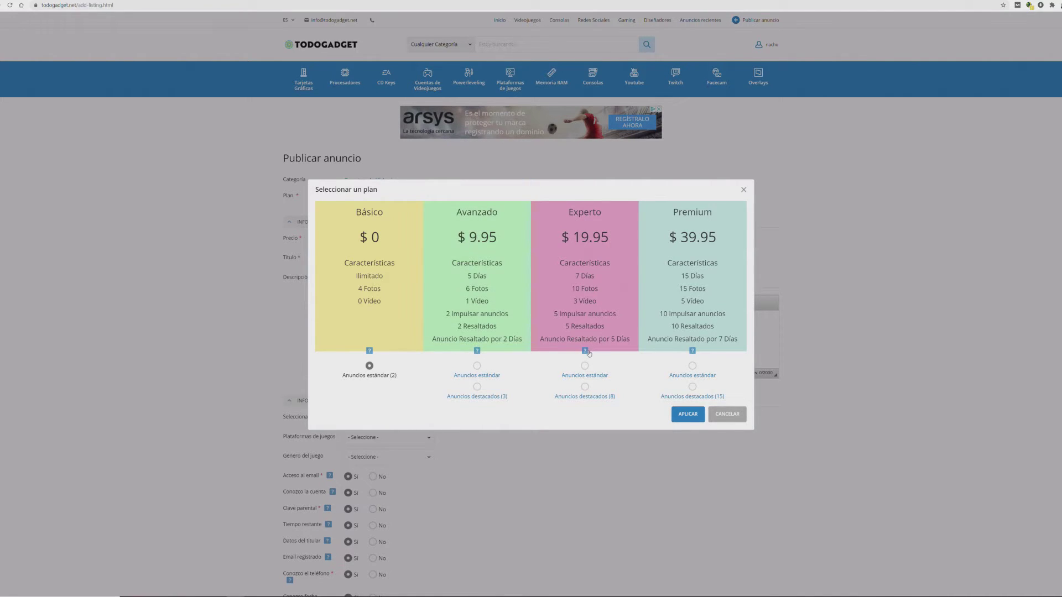
Step: Compare the subscription plans and apply the free Básico plan with standard ads to the new ad
mouse_move(587, 354)
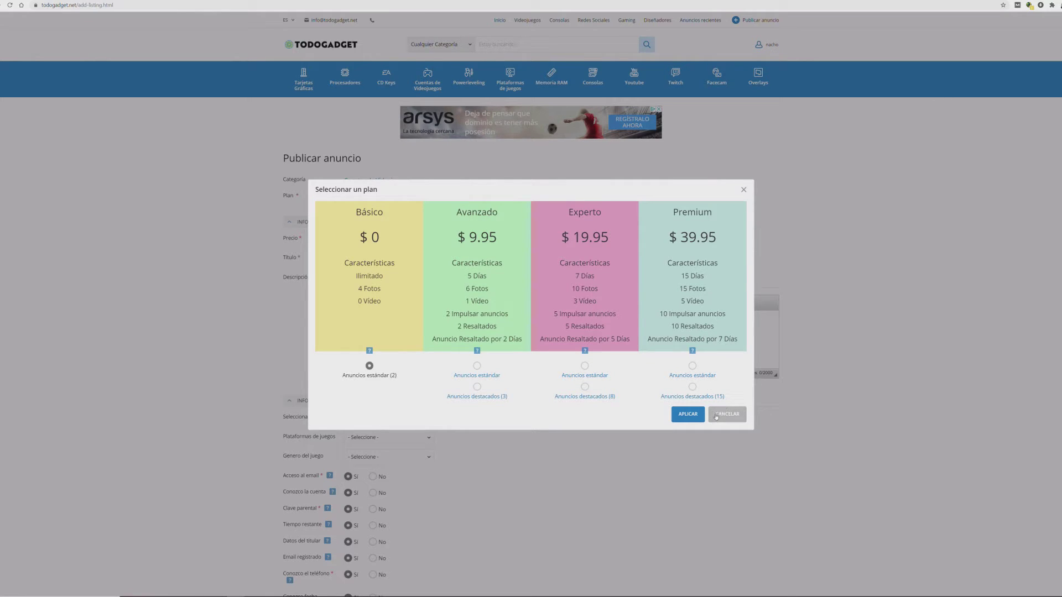
click(687, 421)
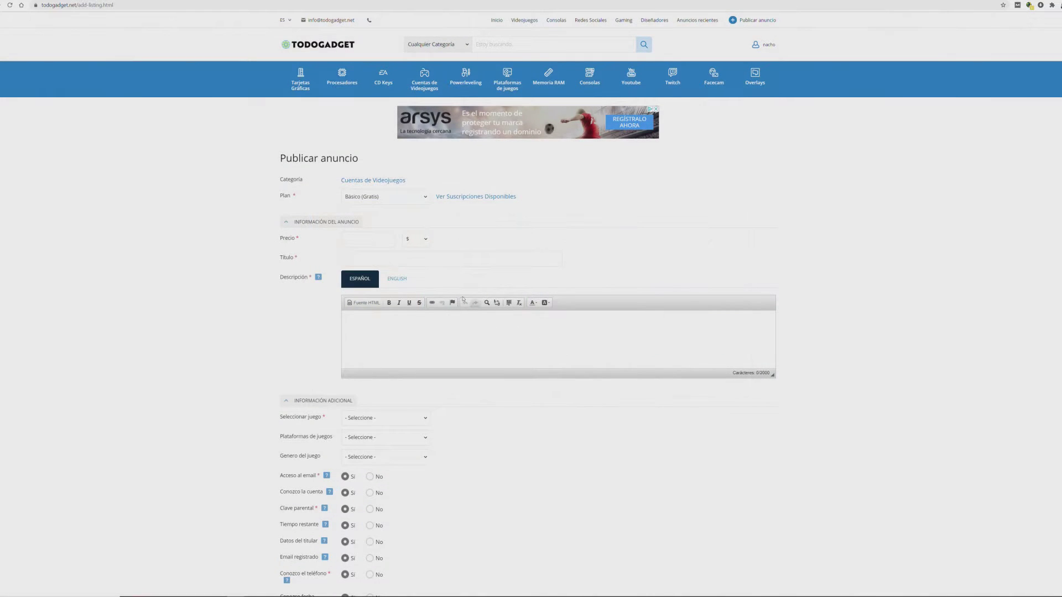
click(394, 197)
click(396, 196)
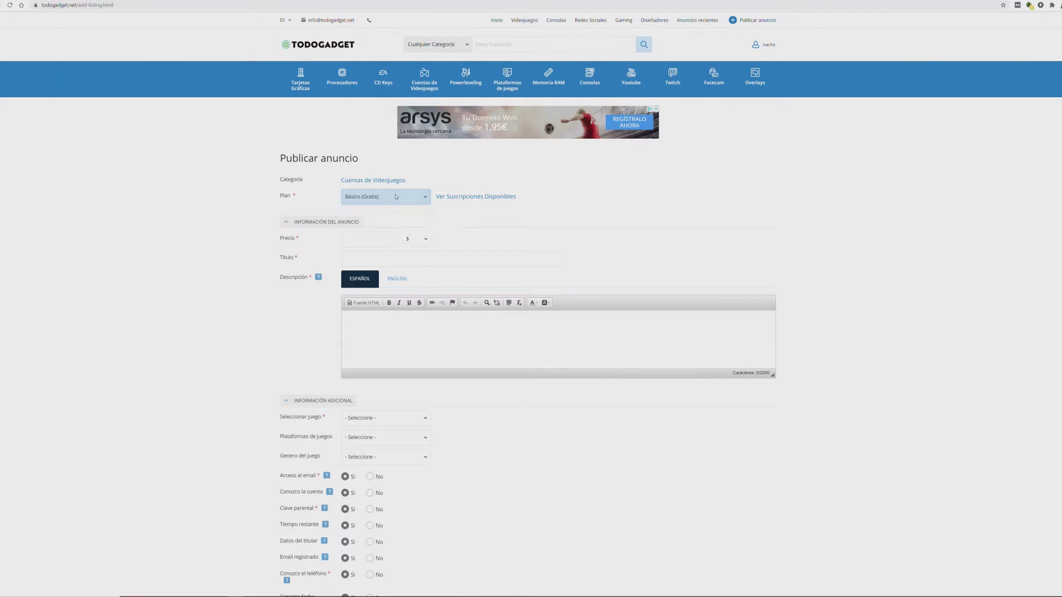
Step: Set the ad's price to 20 with $ as currency and its title to "Vendo cuenta de Apex"
click(371, 241)
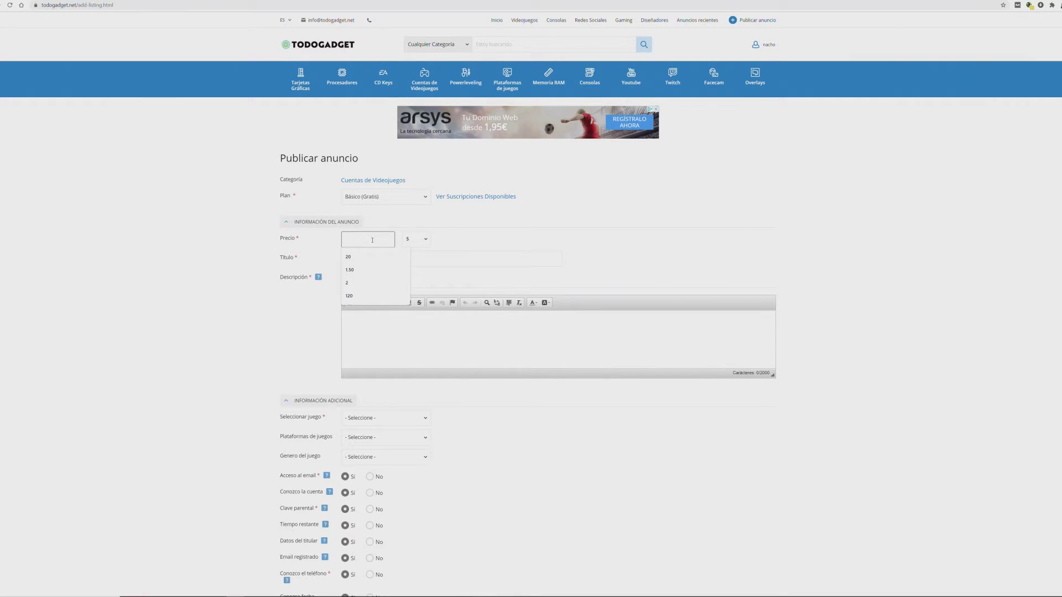
text(20)
click(416, 243)
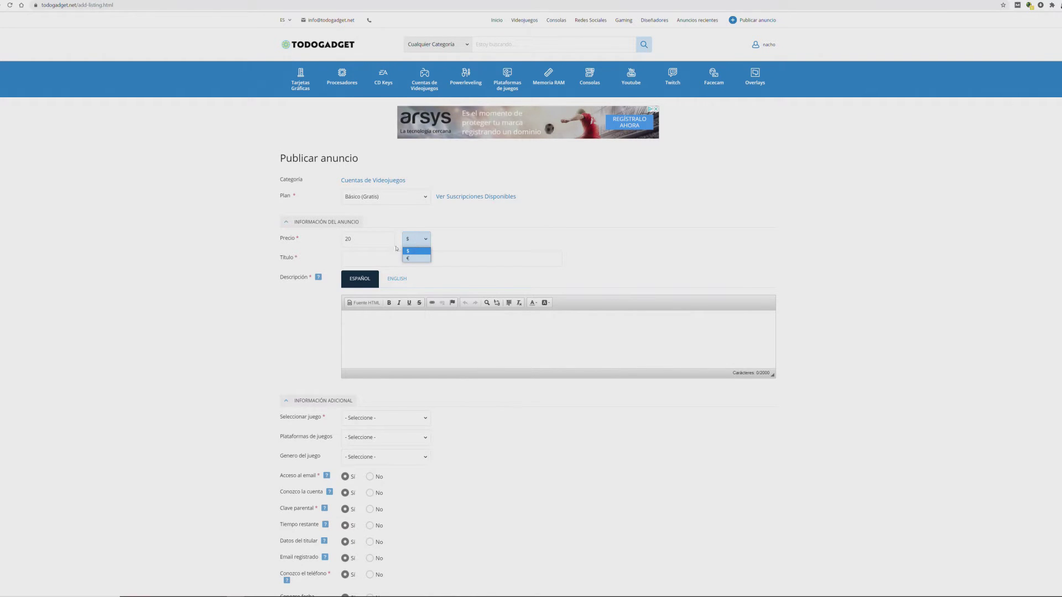
click(407, 250)
click(382, 263)
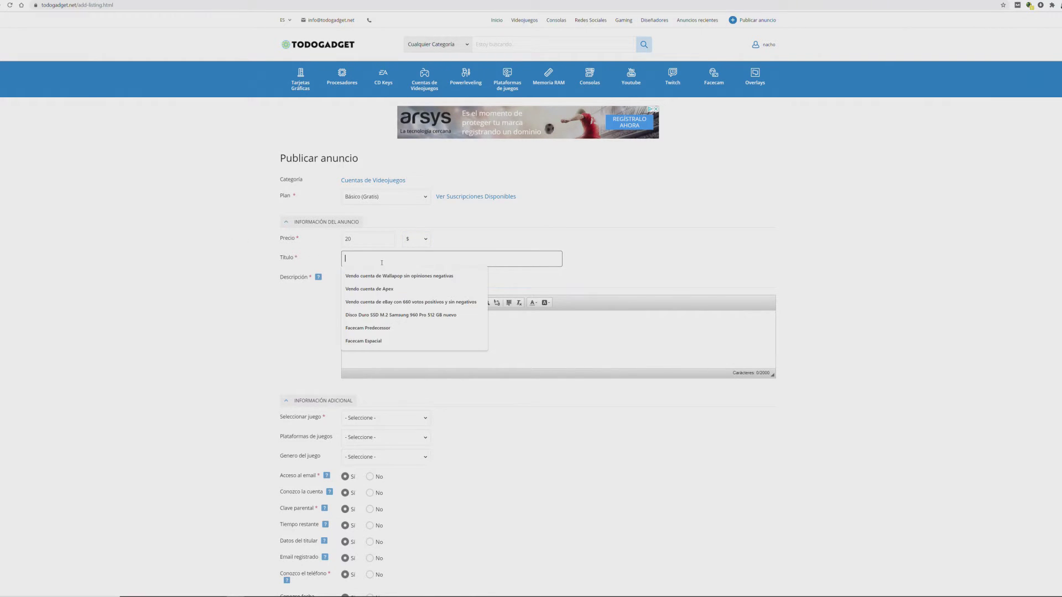
key(Down)
key(Down)
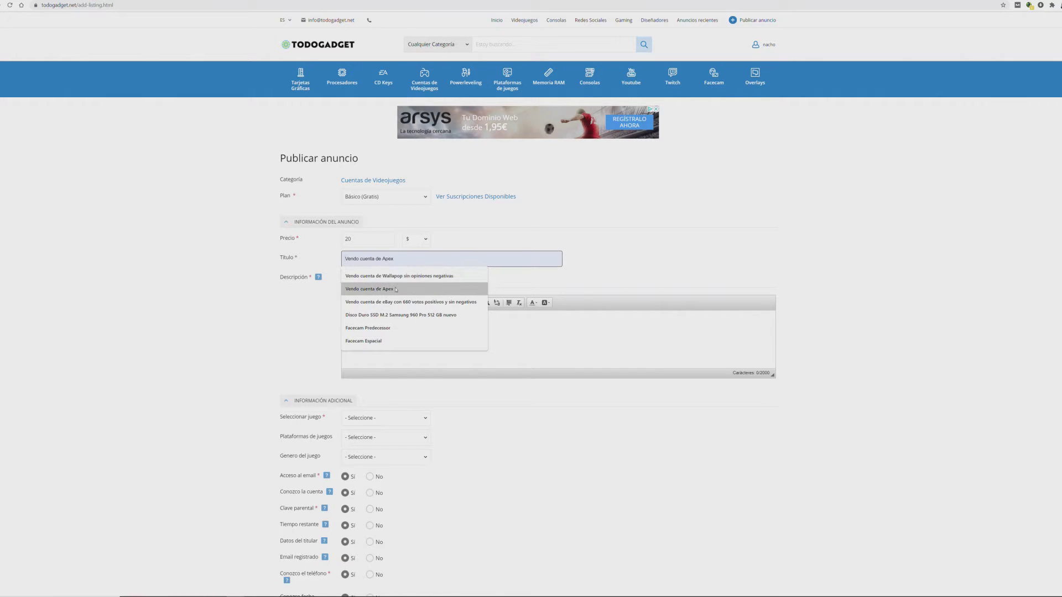
key(Return)
Step: Copy the title into the Spanish description and extend it to "Vendo cuenta de Apex con todas las Leyendas"
drag(421, 266, 330, 252)
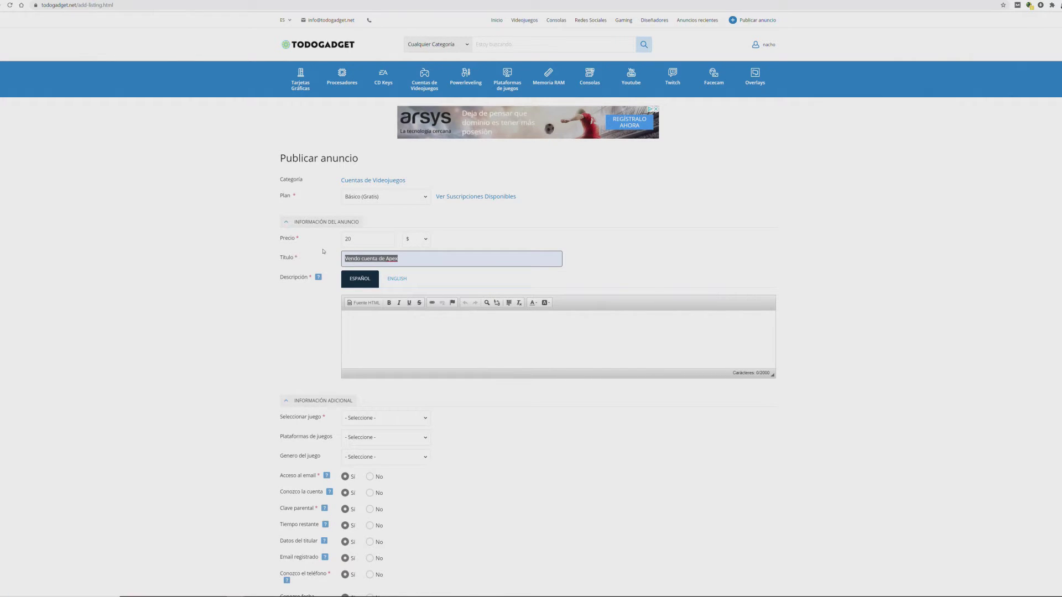
click(447, 351)
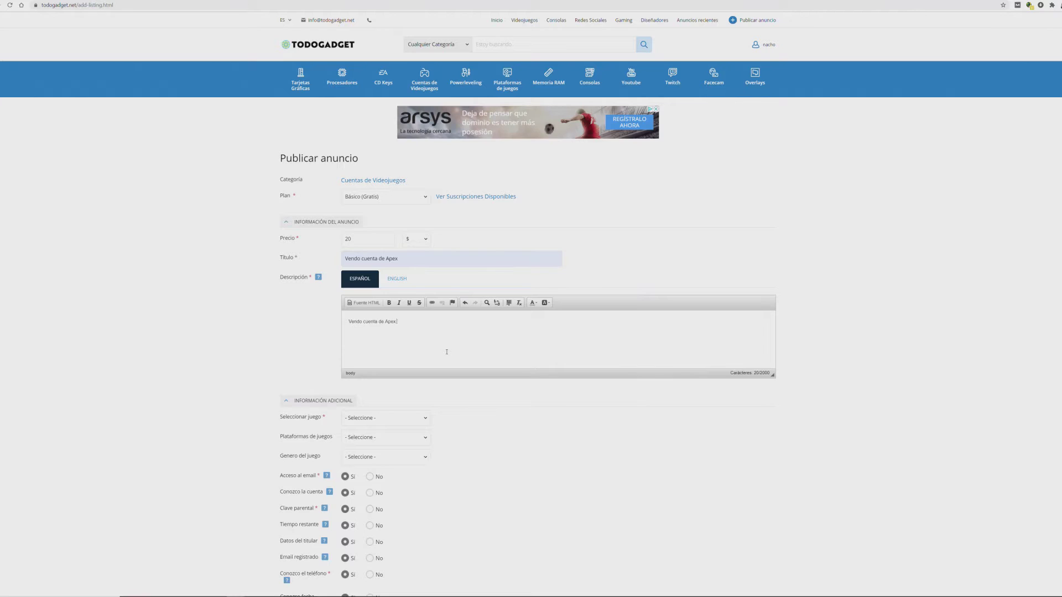
text(copr)
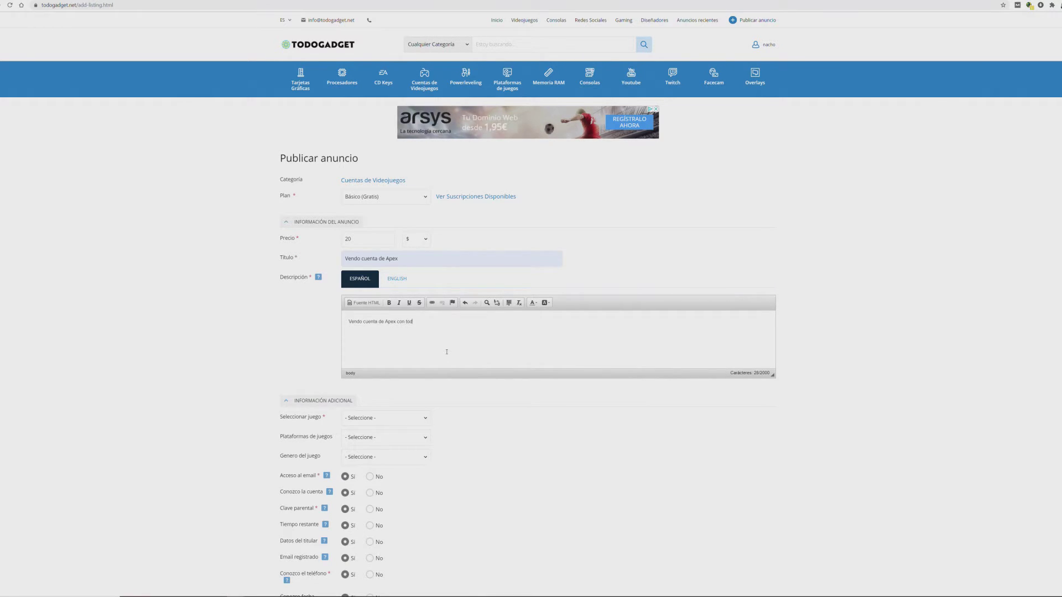
text( todas las Leyendas)
Step: Look through the list of available games and choose Apex Legends as the ad's game
scroll(432, 354, down, 3)
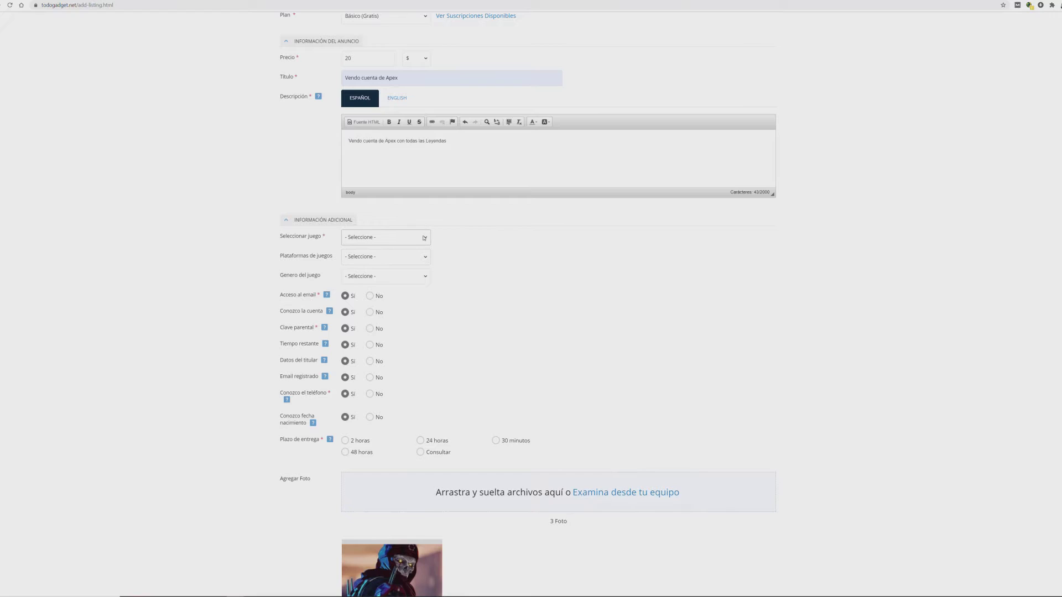
click(424, 238)
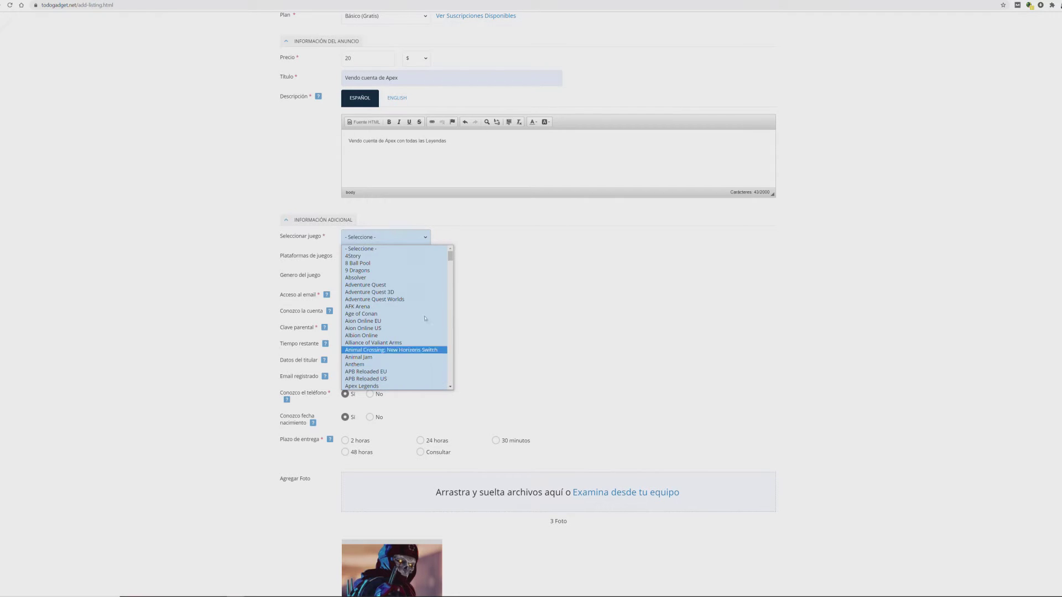
drag(451, 257, 448, 345)
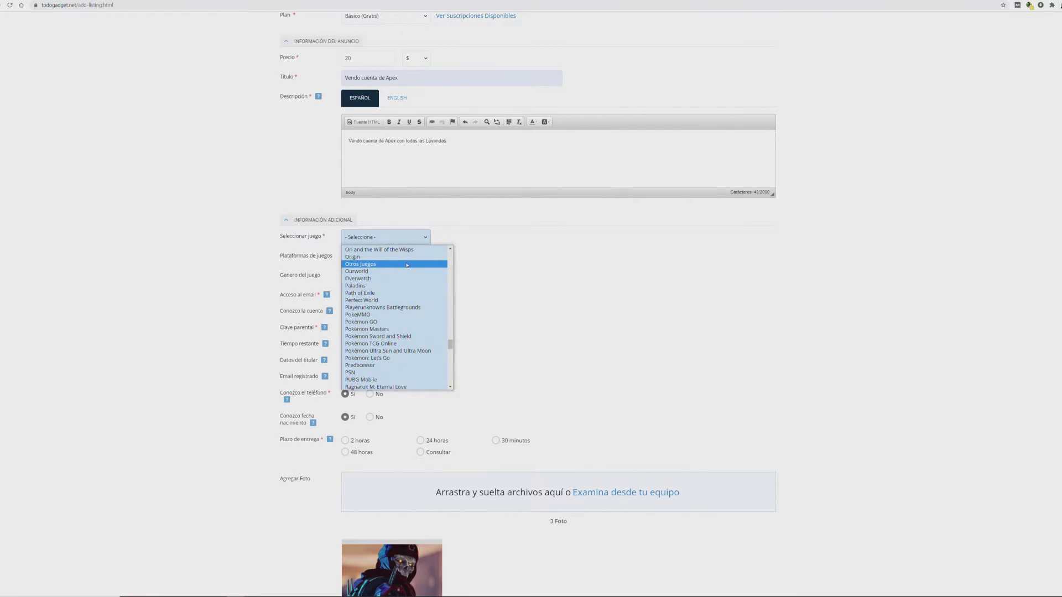
drag(450, 346, 451, 252)
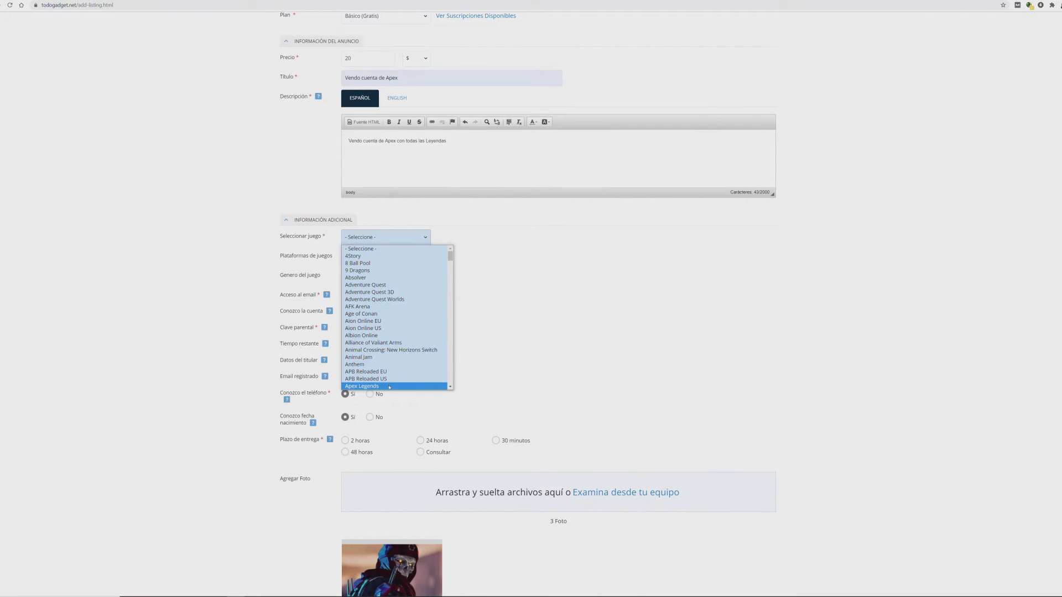
click(390, 387)
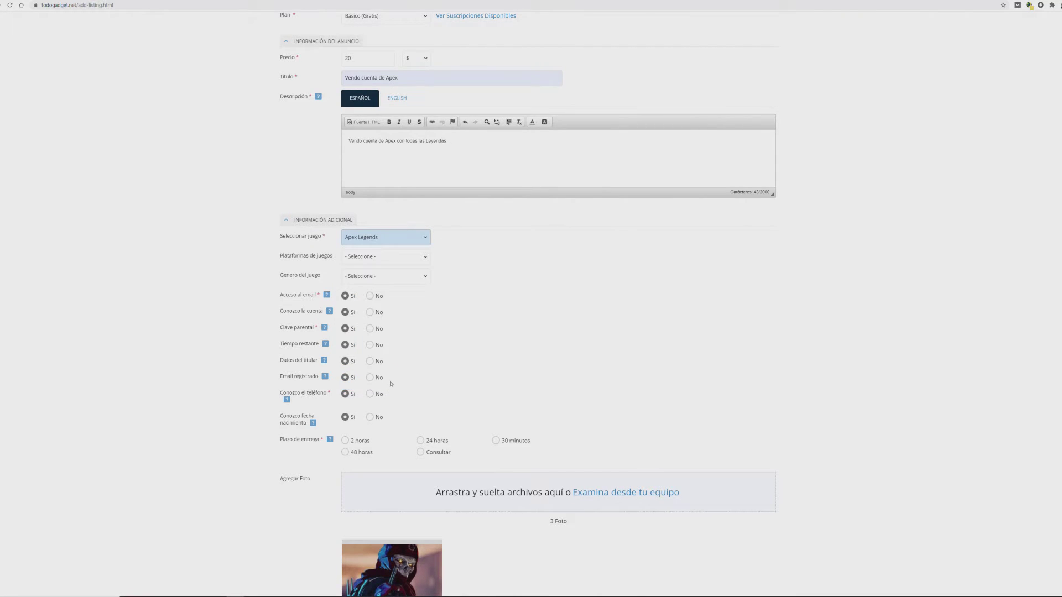
Step: Set the game platform to PC and the game genre to Battle Royale
click(399, 255)
click(379, 288)
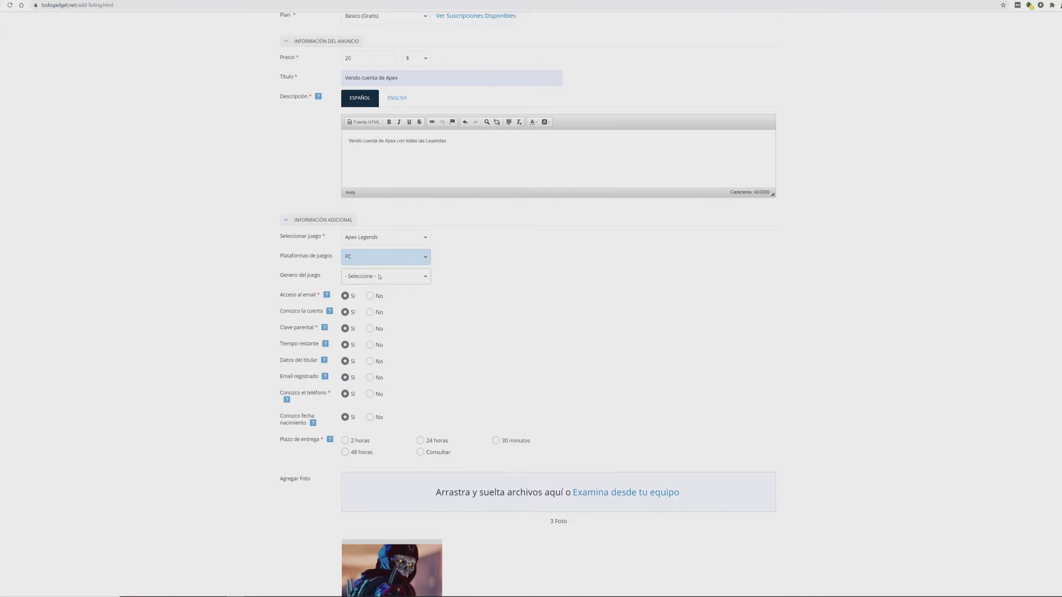
click(392, 262)
click(392, 262)
click(388, 276)
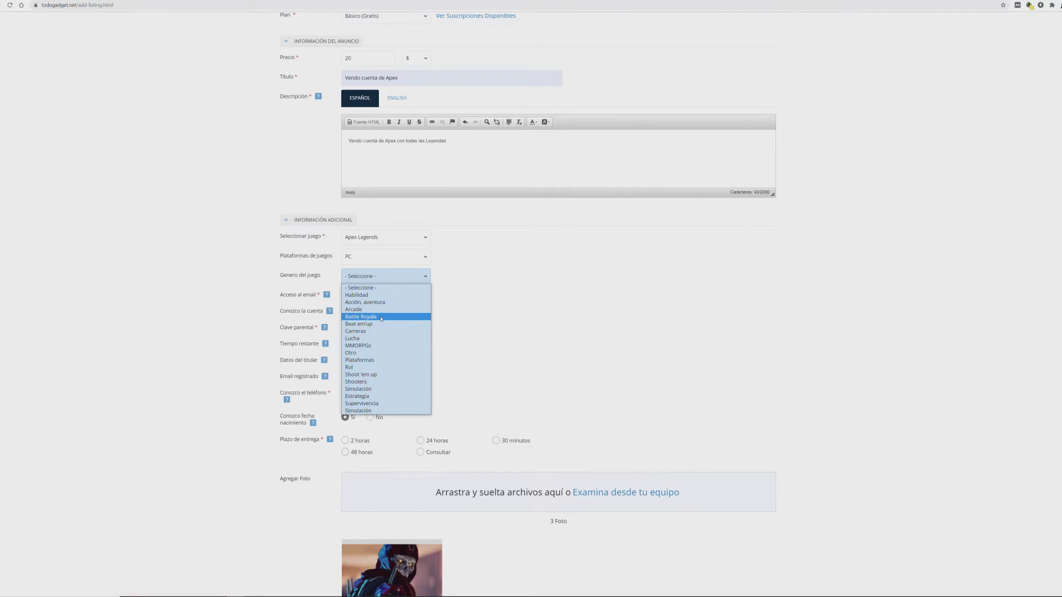
click(381, 317)
click(212, 304)
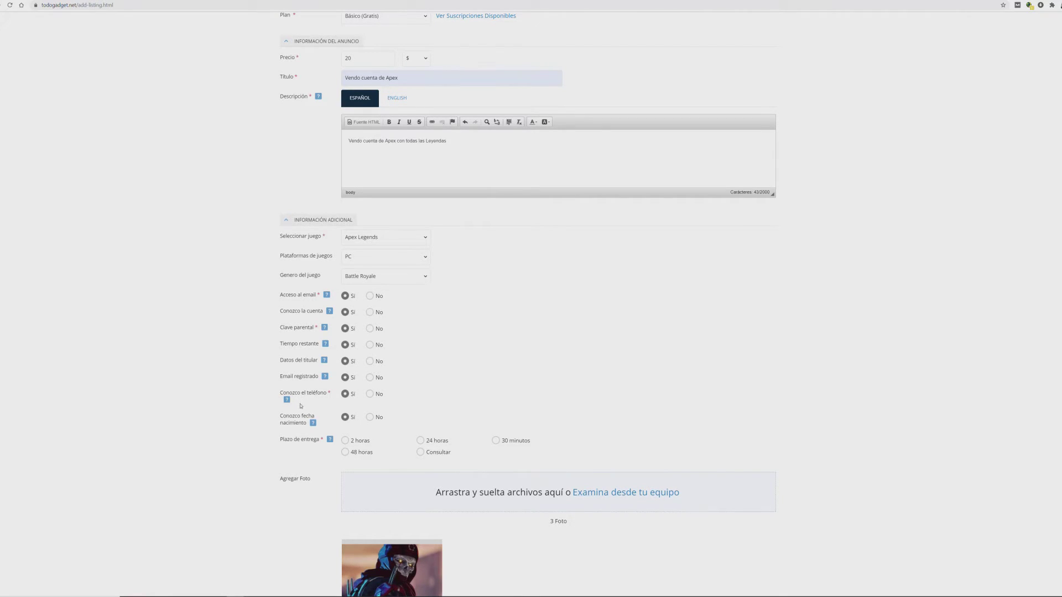
Step: Set the account's delivery time to 24 horas
click(433, 445)
click(439, 453)
click(441, 442)
Step: Add the apex picture from the Imágenes folder to the ad and upload it
scroll(482, 515, down, 2)
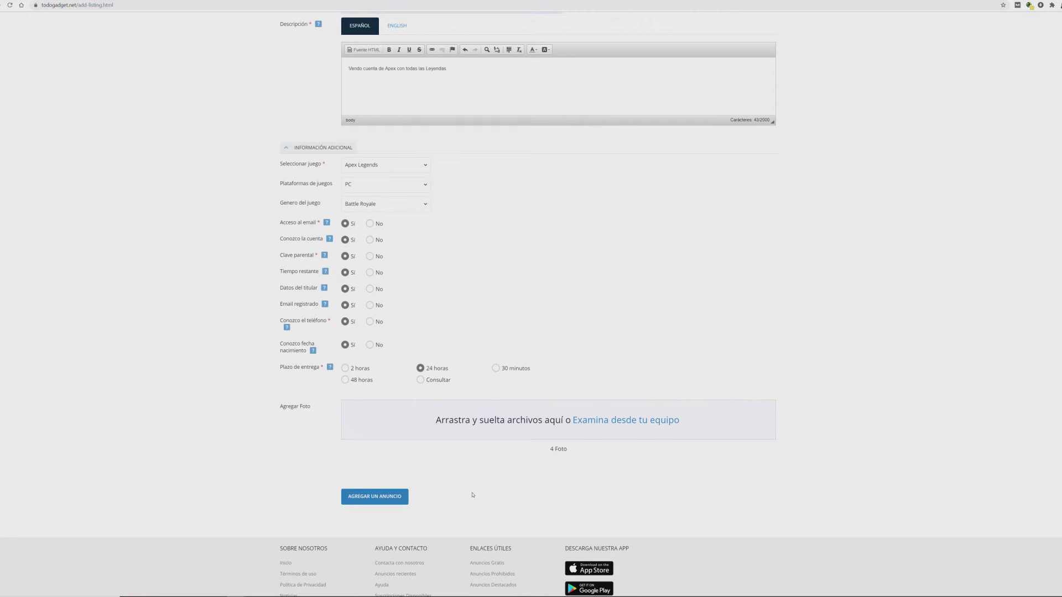
click(457, 425)
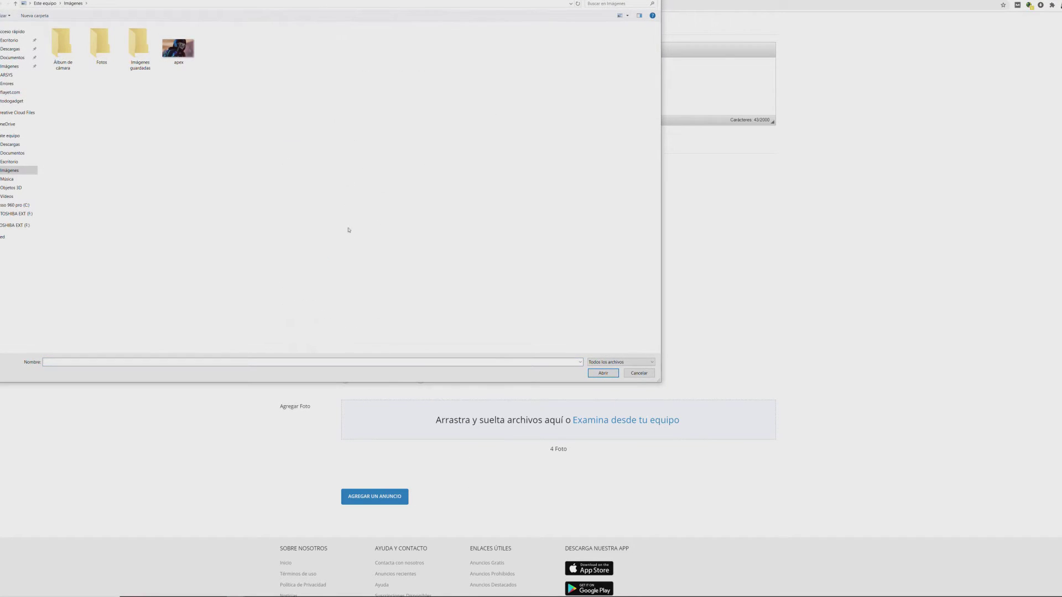
double_click(178, 48)
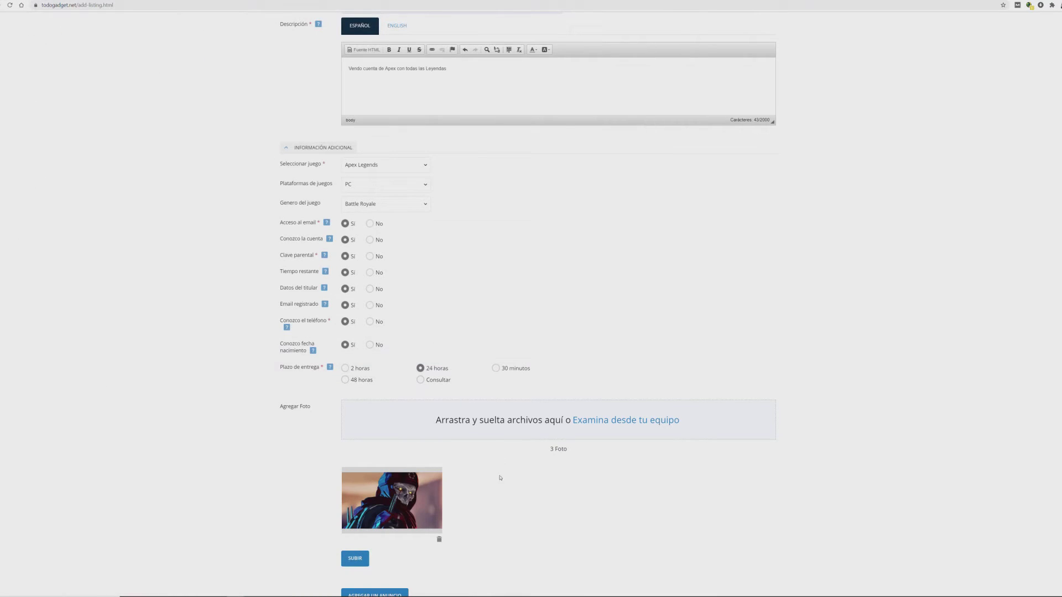
click(355, 559)
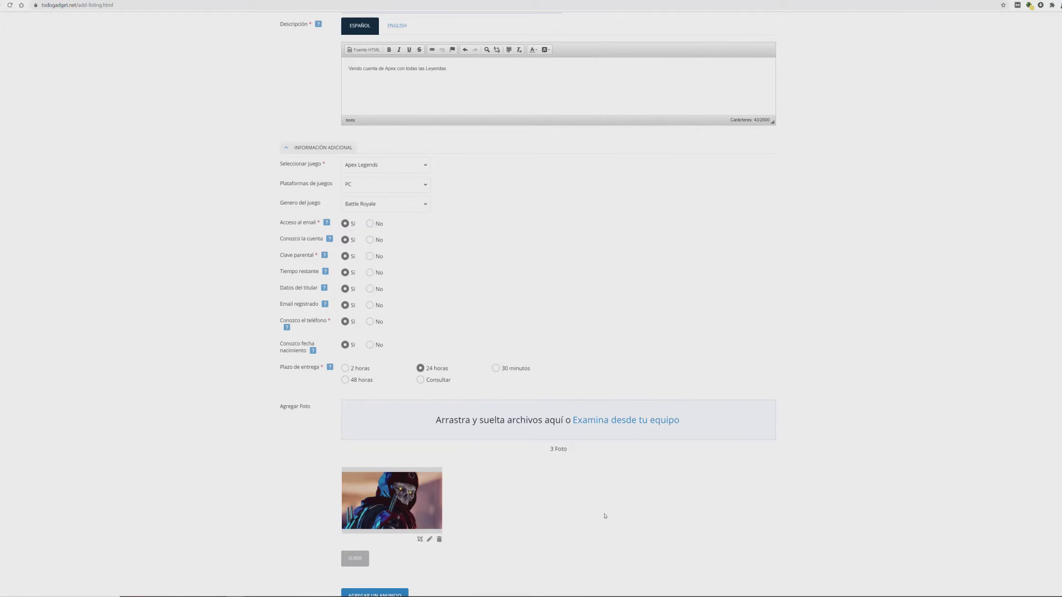
Step: Submit the completed ad, review its preview, and confirm and publish it
scroll(604, 516, down, 1)
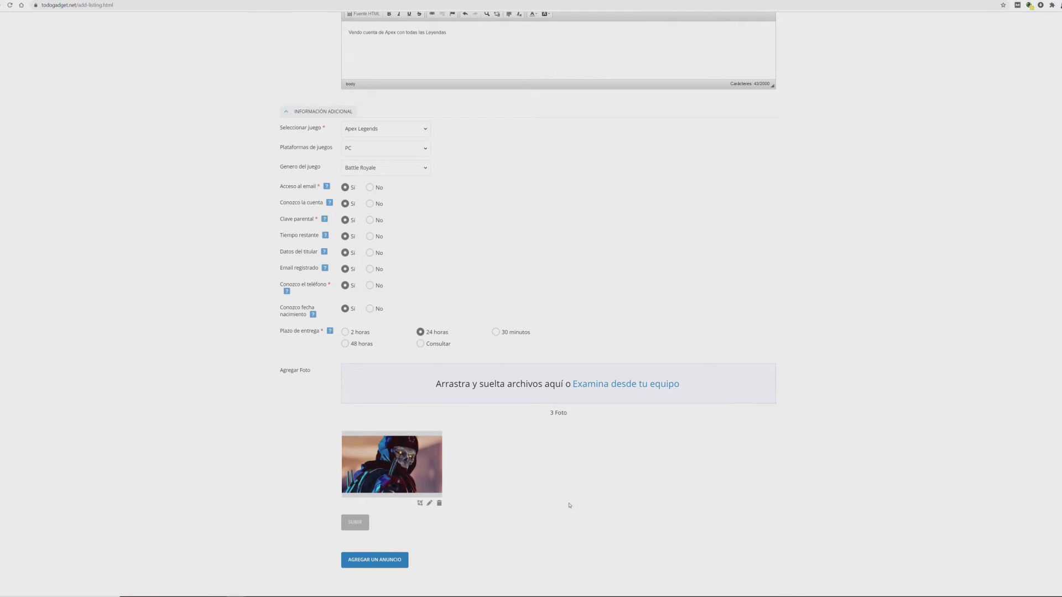
scroll(570, 505, down, 1)
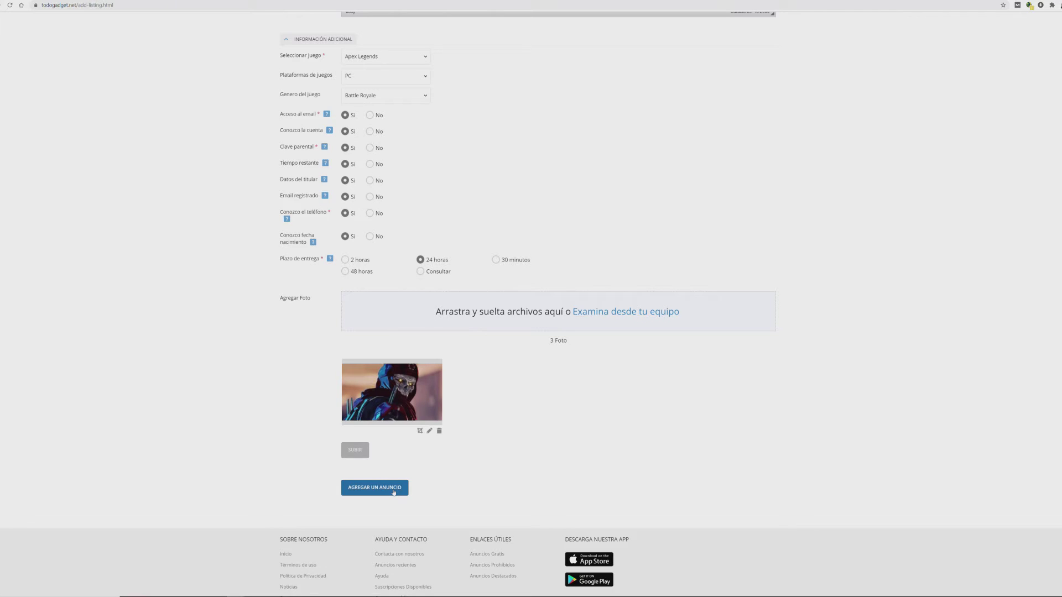
click(394, 492)
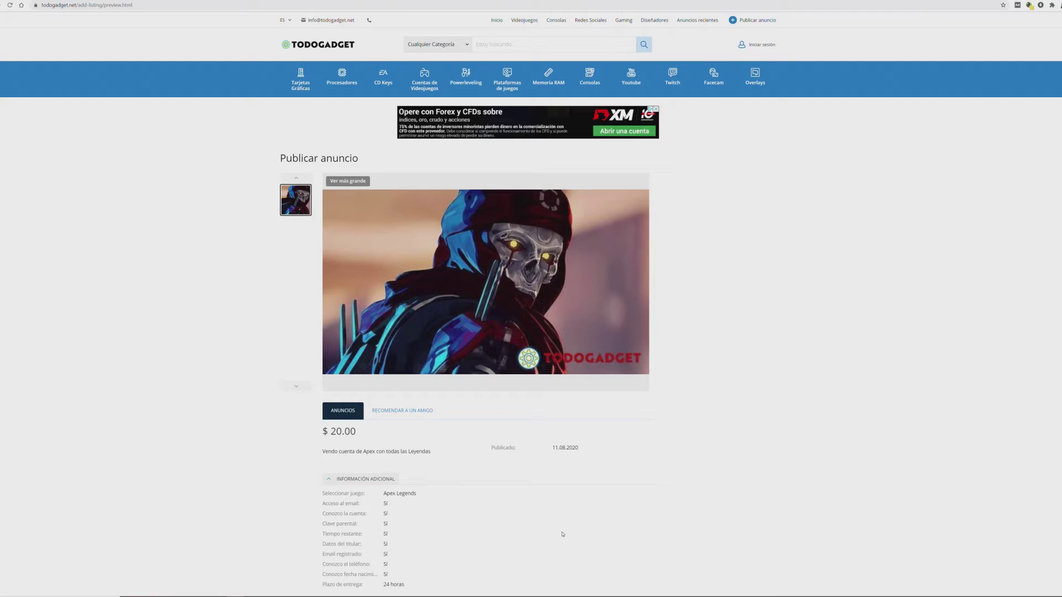
scroll(562, 534, down, 2)
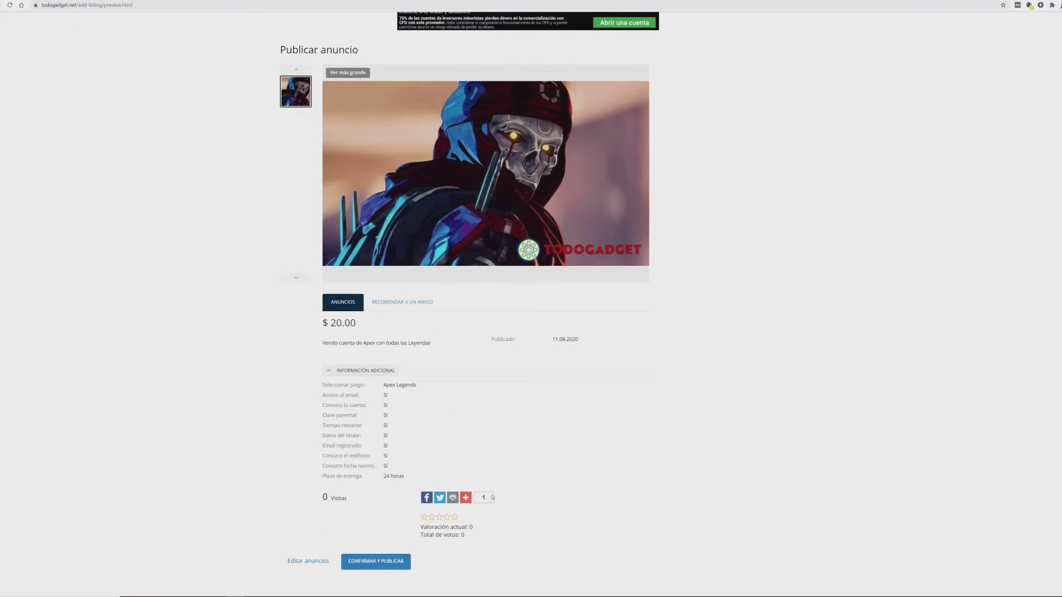
click(377, 562)
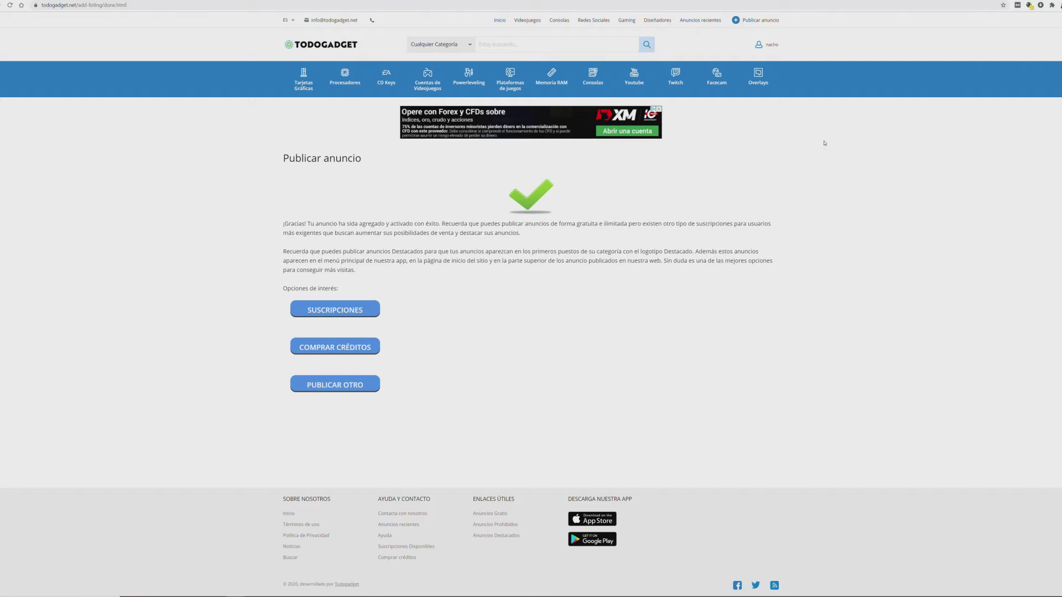
Step: Open the published "Vendo cuenta de Apex" ad from the account's own ads and check its details page
click(775, 48)
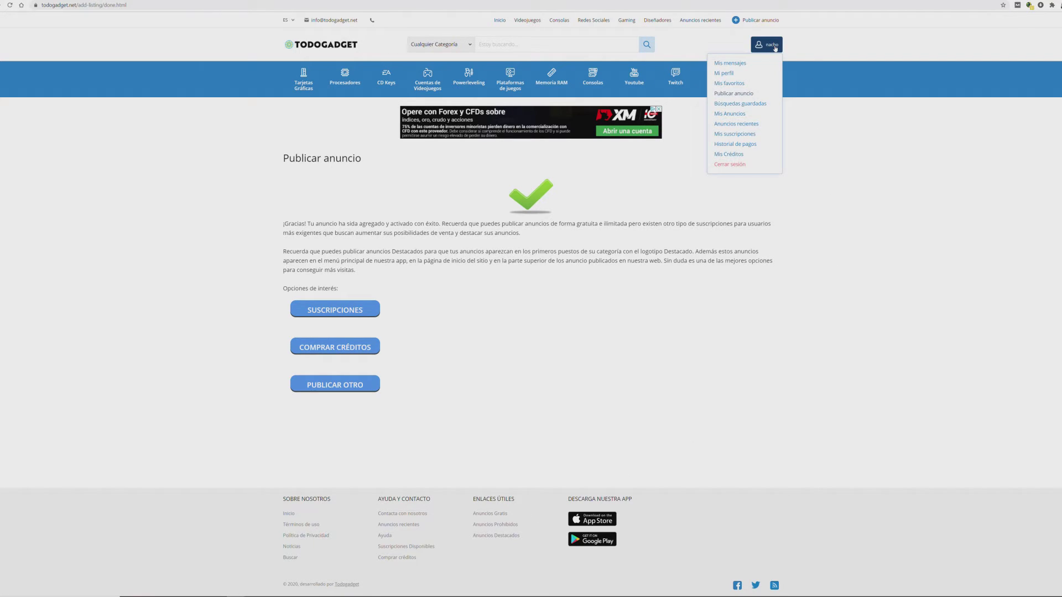
click(732, 115)
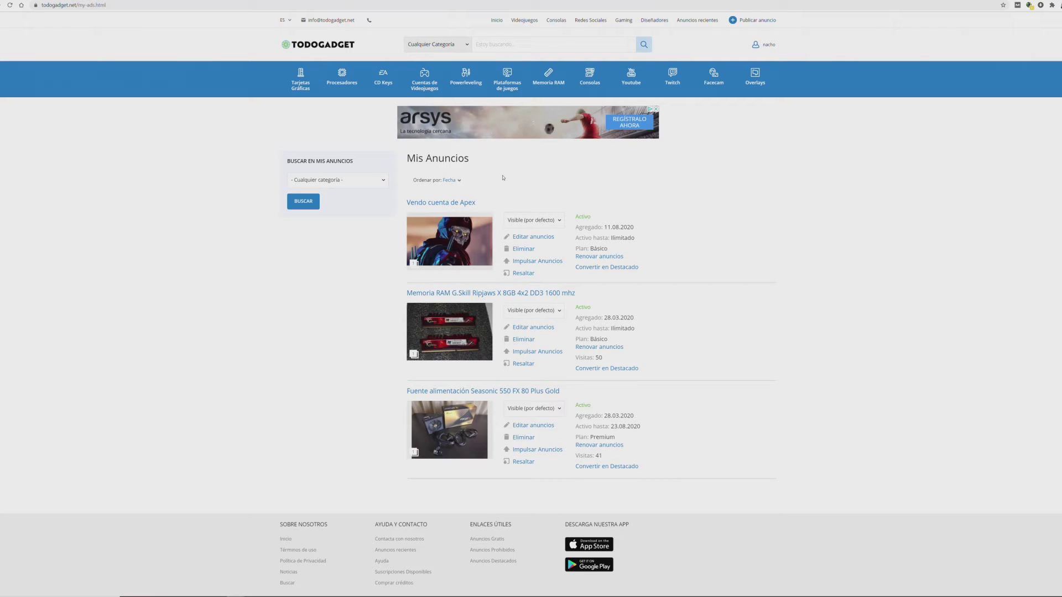
click(462, 203)
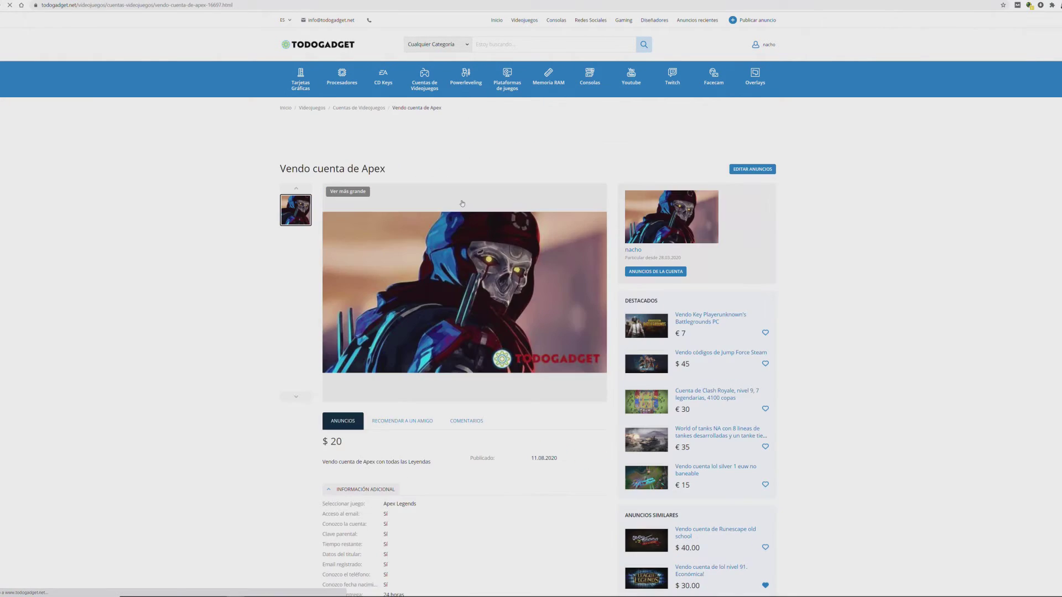
scroll(270, 377, down, 2)
scroll(270, 377, down, 1)
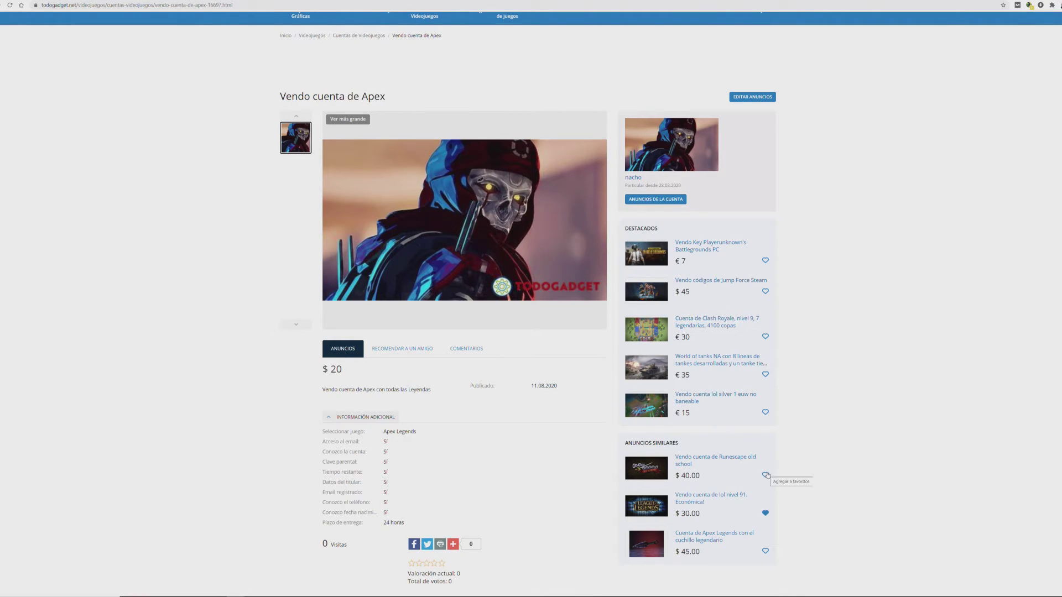
scroll(766, 475, up, 1)
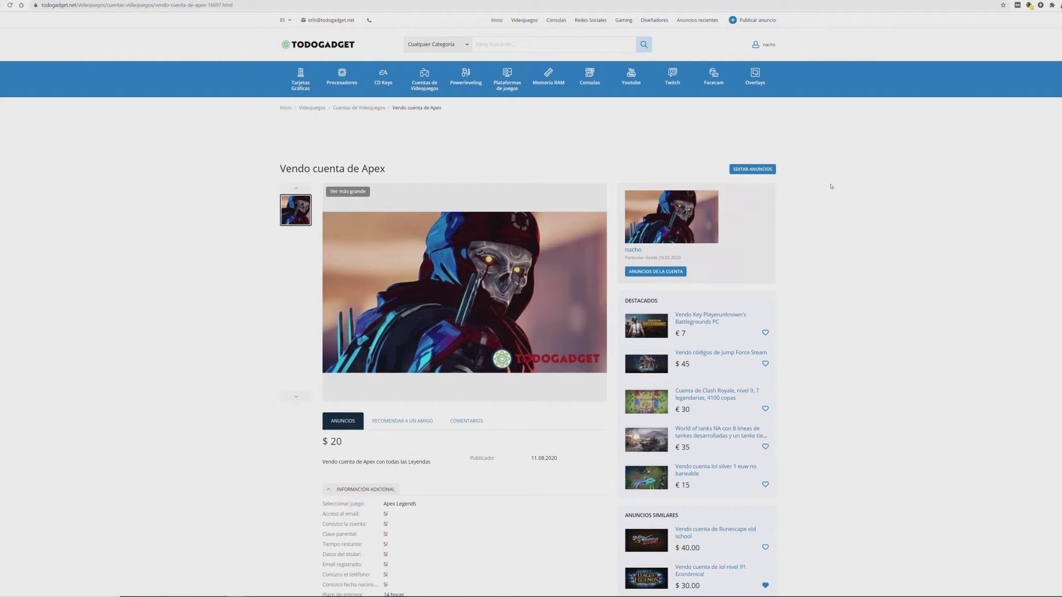
Step: Start a new ad under Videojuegos and set its category to CD Keys instead of Cuentas de Videojuegos
click(764, 21)
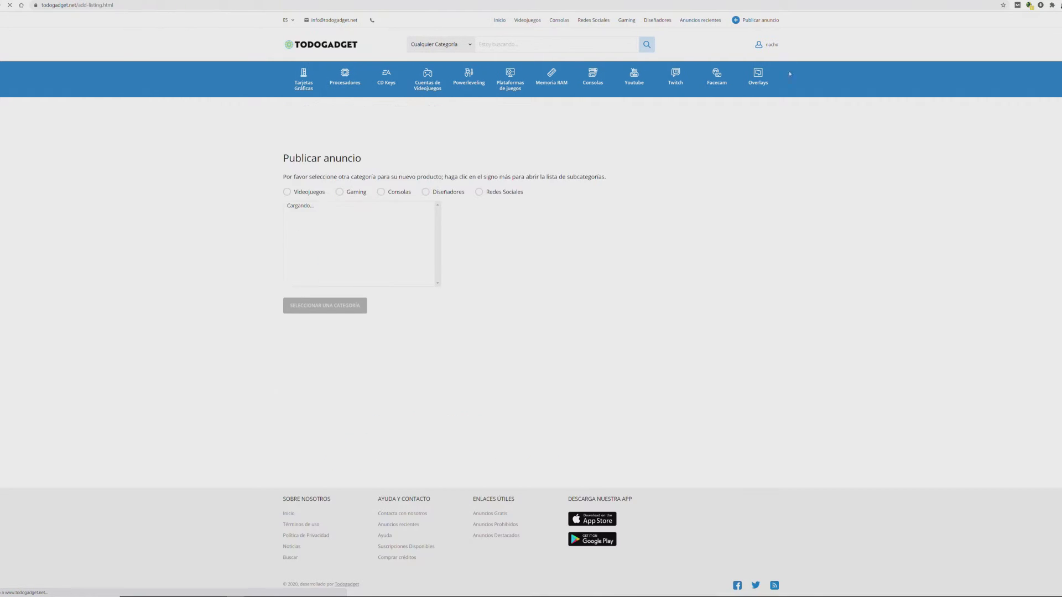
click(326, 222)
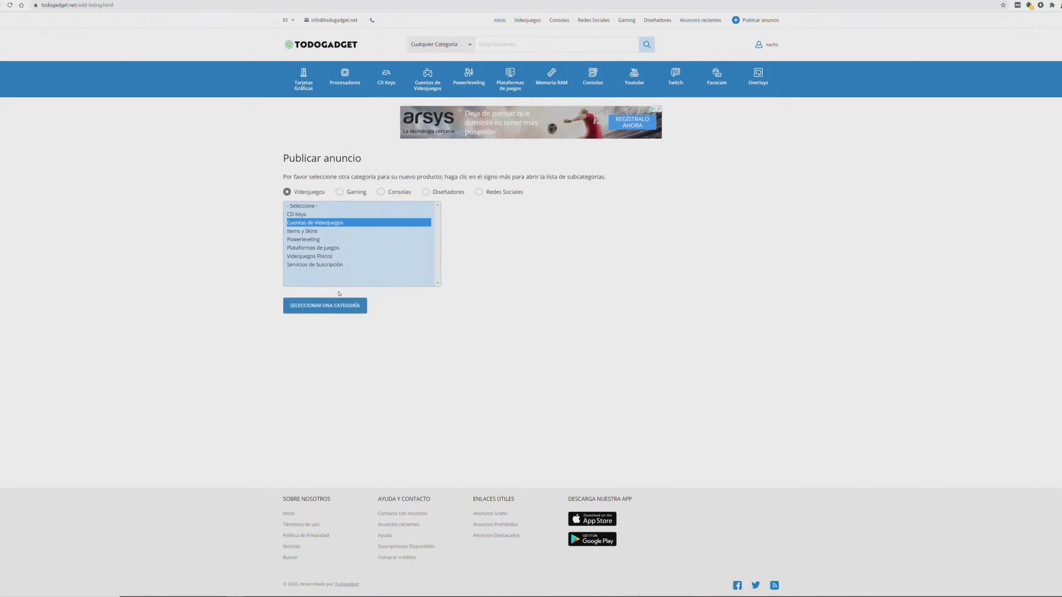
click(343, 304)
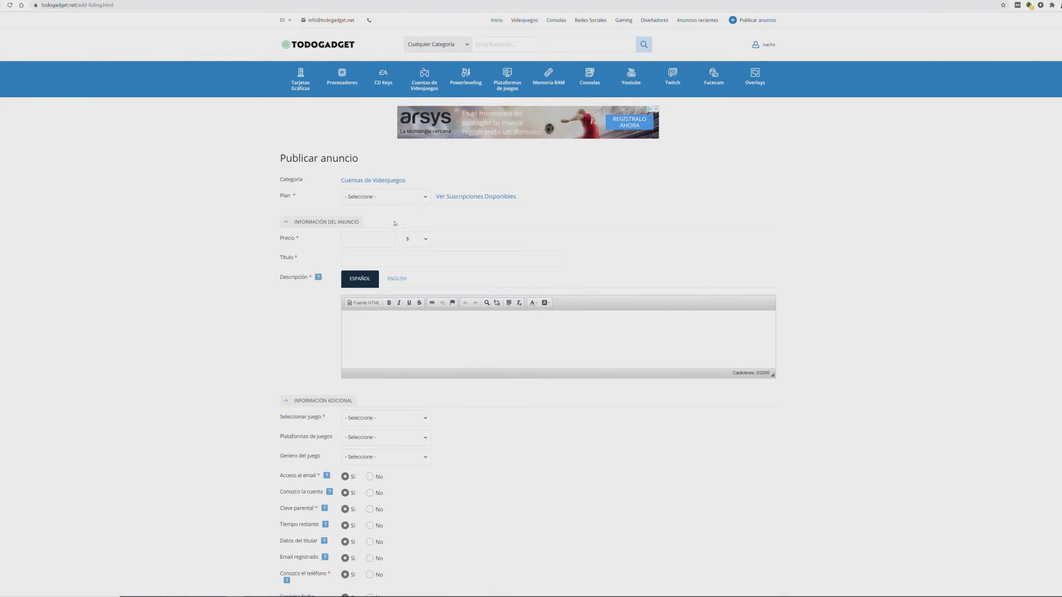
click(368, 183)
click(308, 214)
click(327, 308)
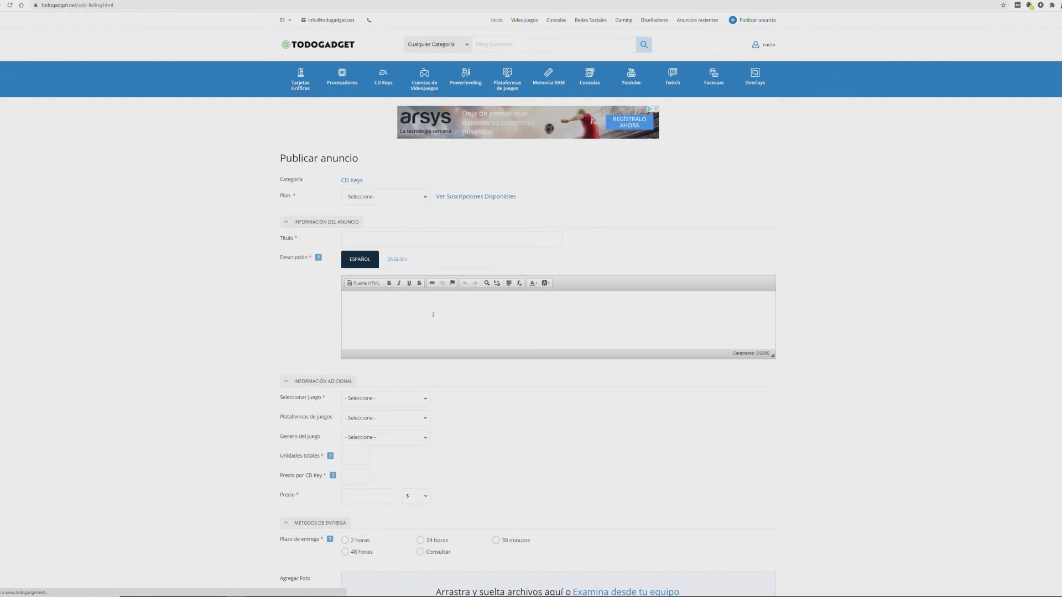
Step: Choose the Básico (Gratis) plan and title the ad "Vendo key de fortnite"
click(387, 199)
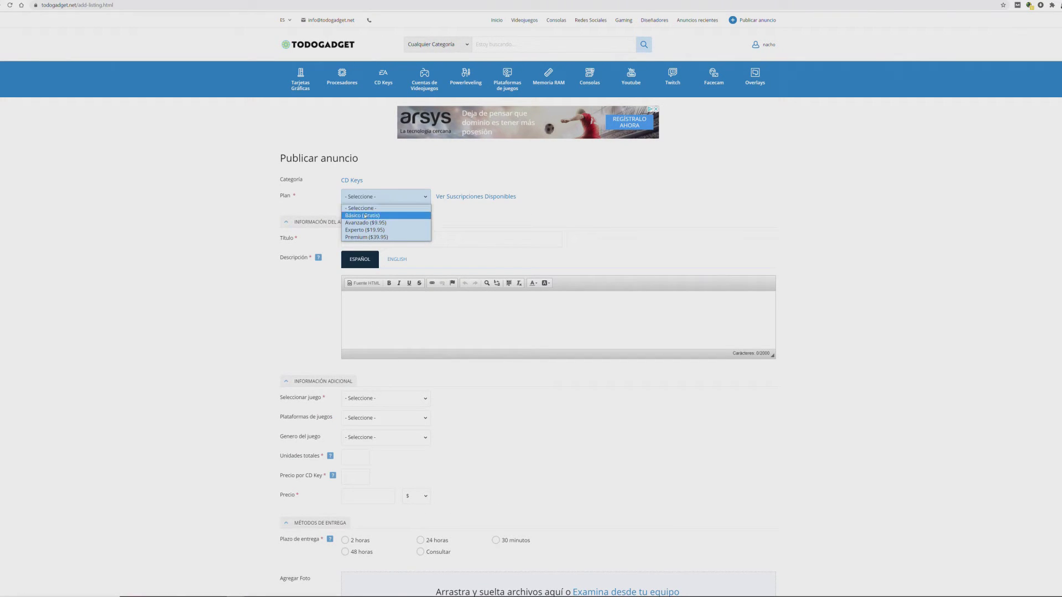
click(387, 217)
click(368, 239)
text(Vendo)
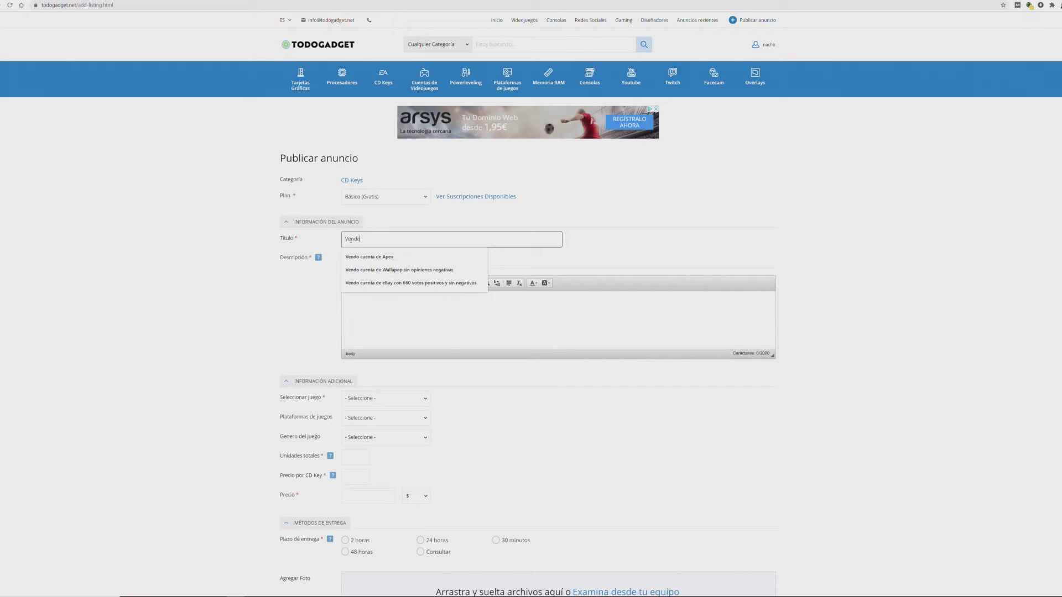
text( key)
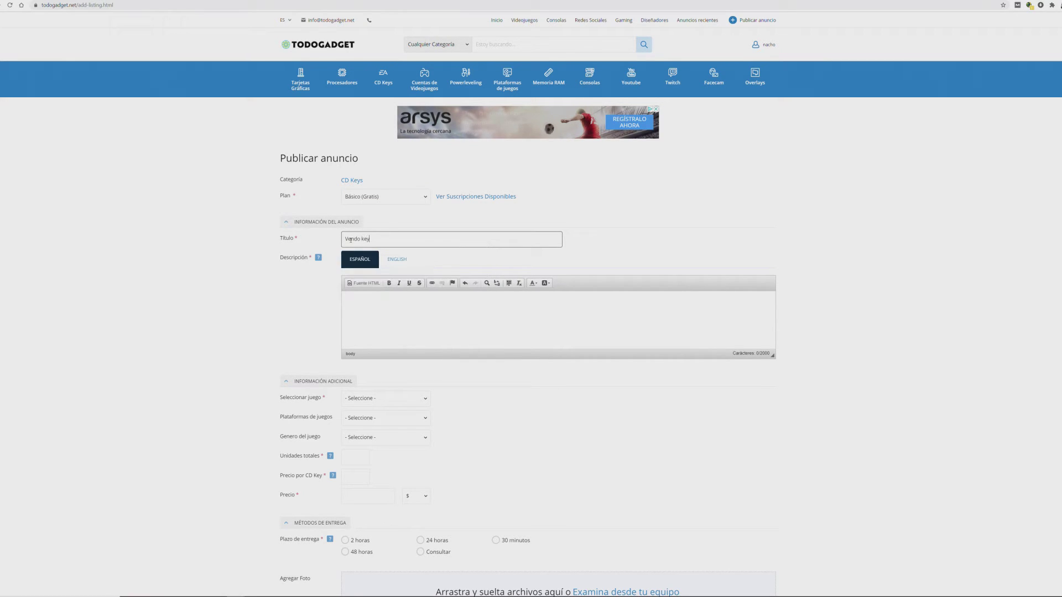
text( de fortnite)
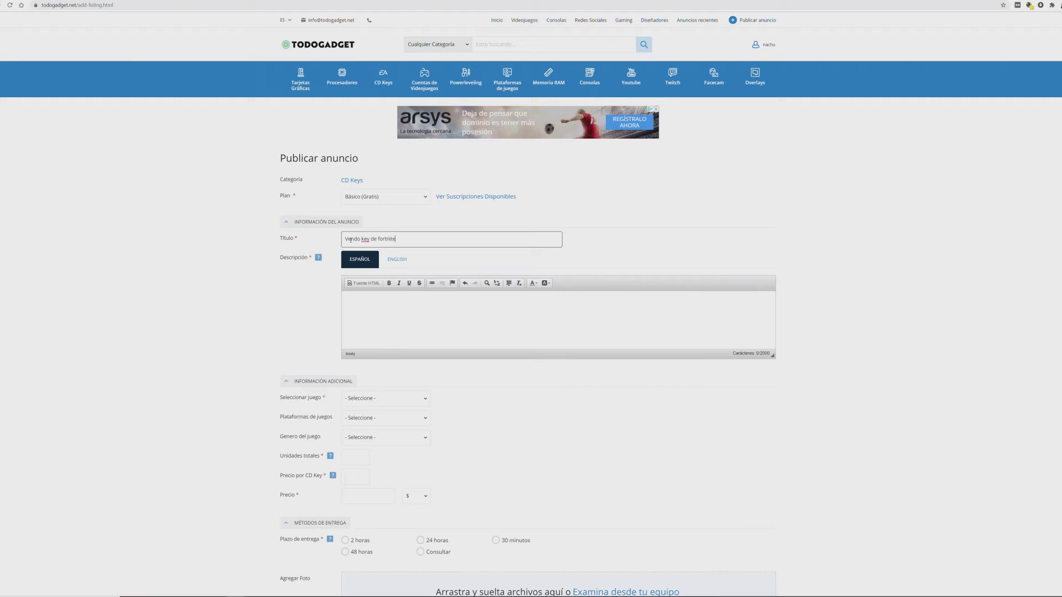
Step: Copy the ad title into the Spanish description and extend it to "Vendo key de fortnite para Europa"
drag(396, 238, 281, 235)
key(ctrl+c)
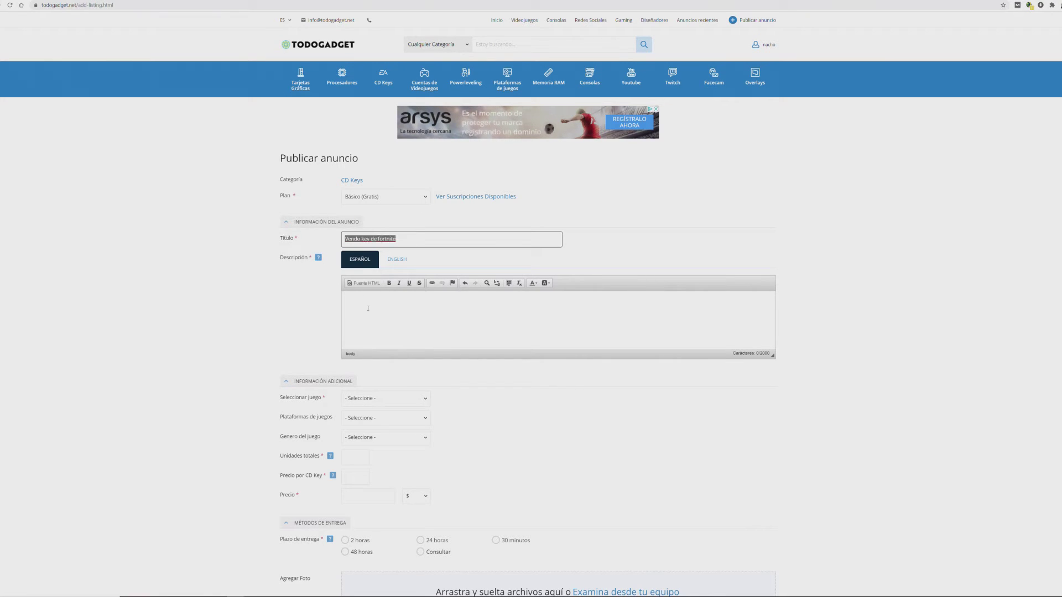
click(367, 308)
key(ctrl+v)
text(para Europa)
Step: Select Fortnite as the CD key's game, PC as its platform and Battle Royale as its genre
scroll(384, 310, down, 3)
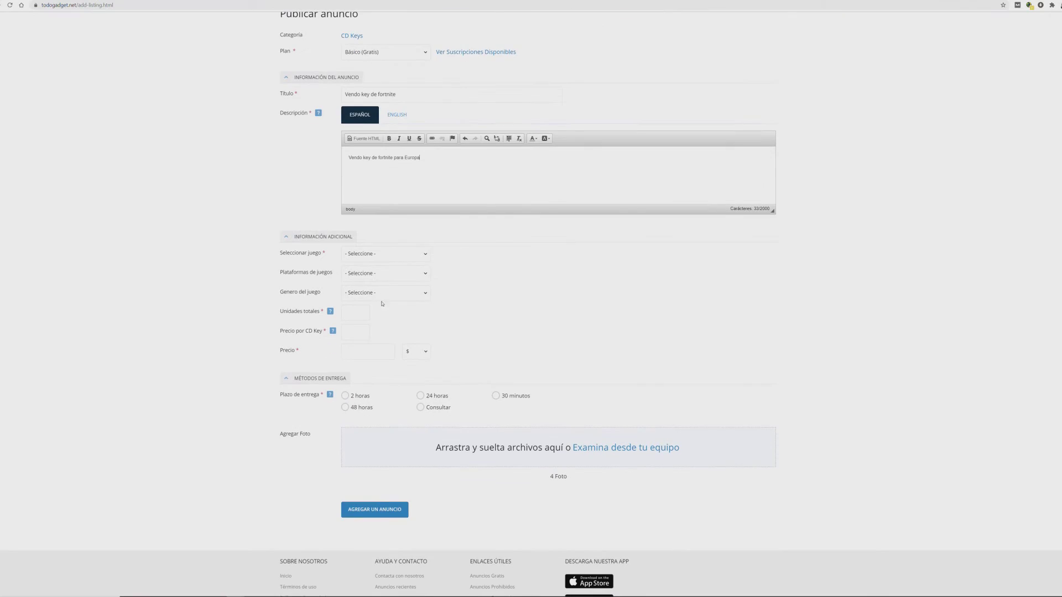
click(369, 255)
scroll(378, 357, down, 10)
scroll(378, 357, down, 2)
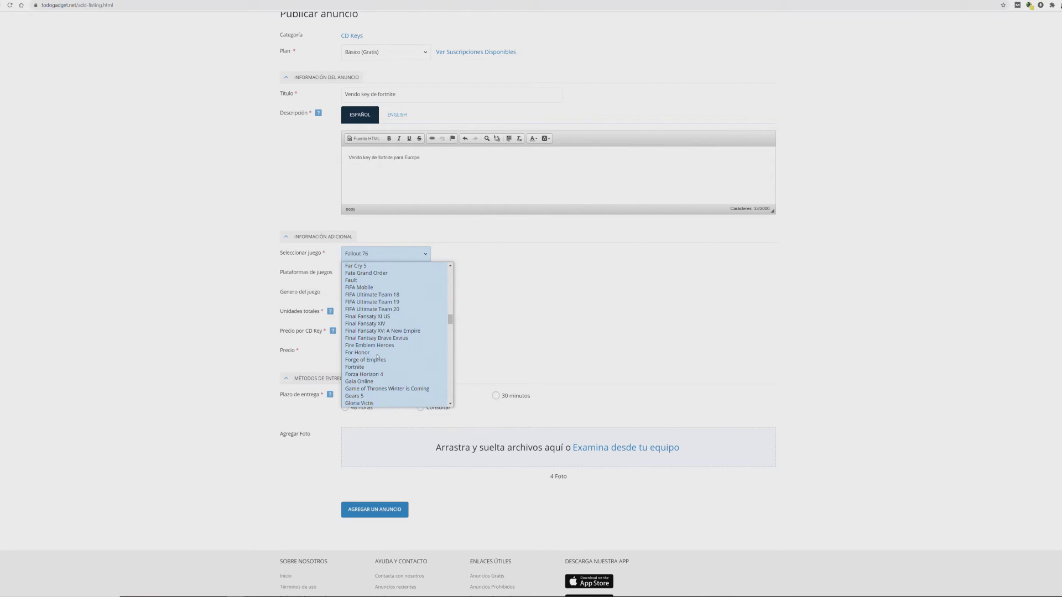
click(368, 369)
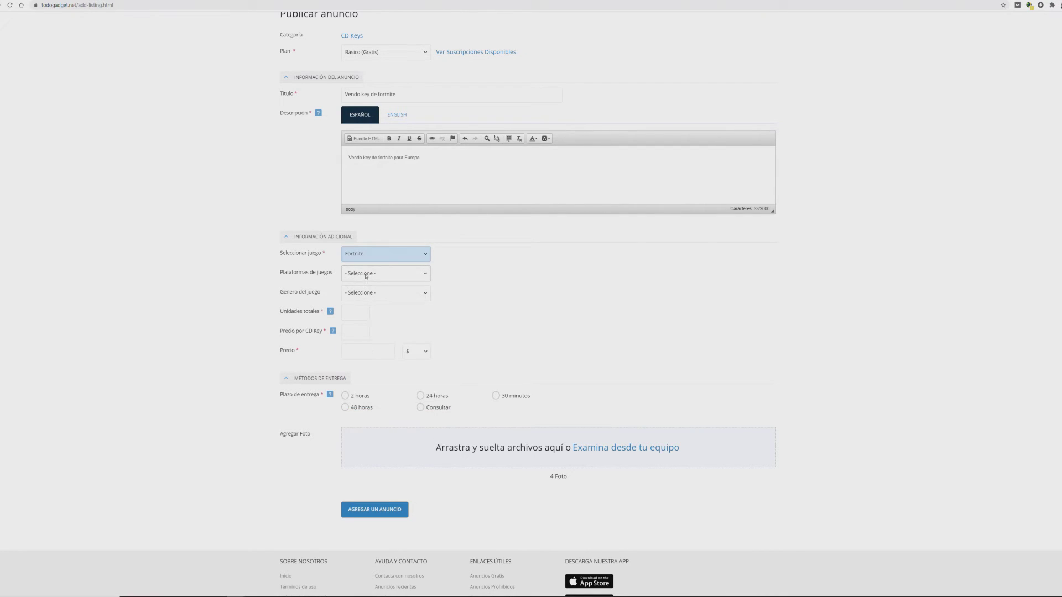
click(368, 274)
click(355, 323)
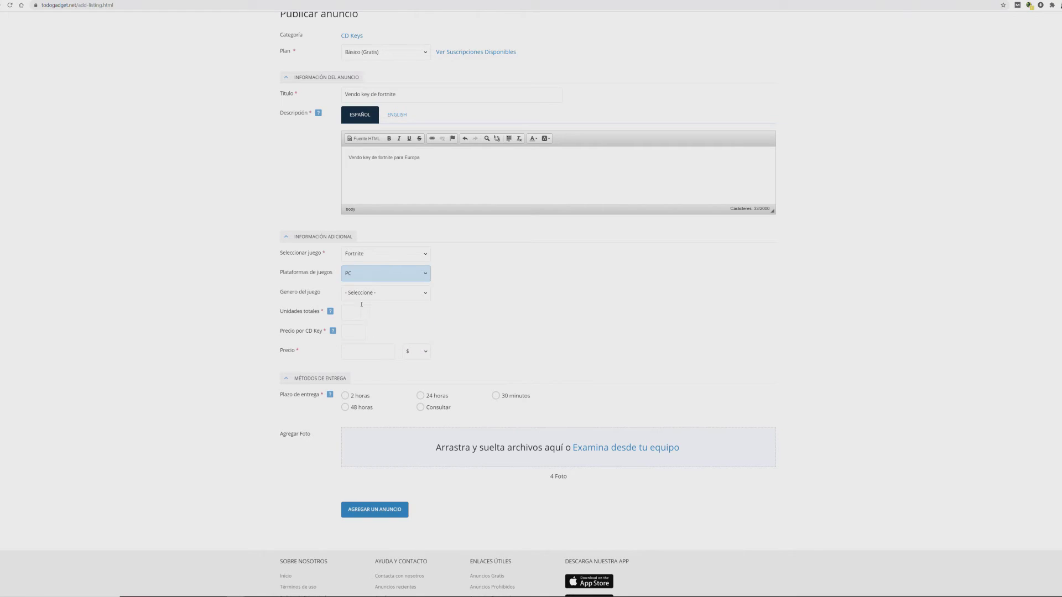
click(370, 293)
click(373, 334)
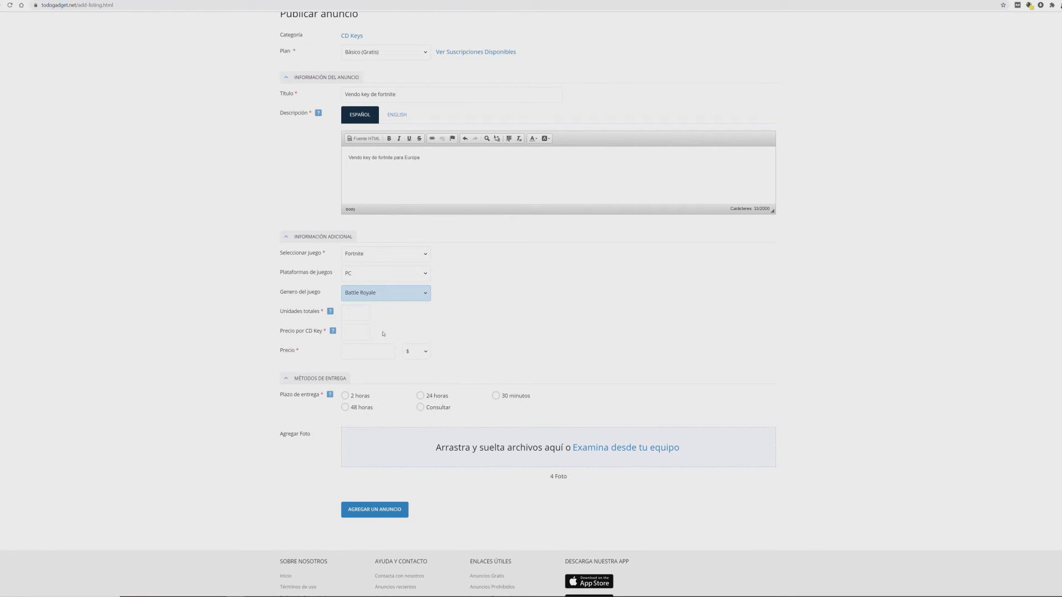
Step: Enter 1 total unit, 10 per CD key and a price of $10, with delivery in 24 horas
click(352, 311)
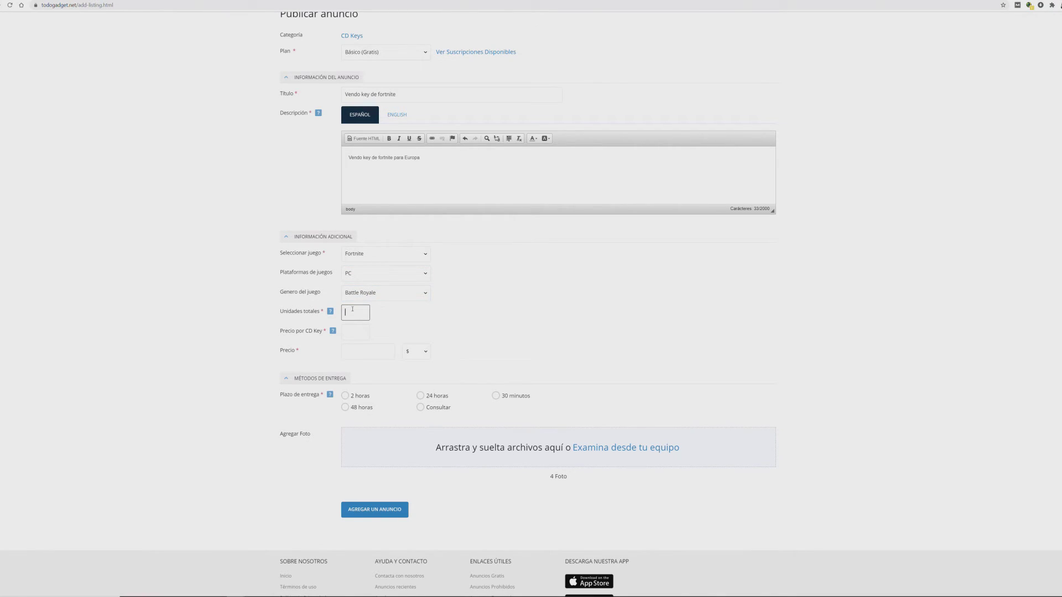
click(352, 332)
click(361, 354)
text(10)
click(416, 393)
Step: Add the apex picture from the Imágenes folder to the CD key ad and upload it
click(454, 451)
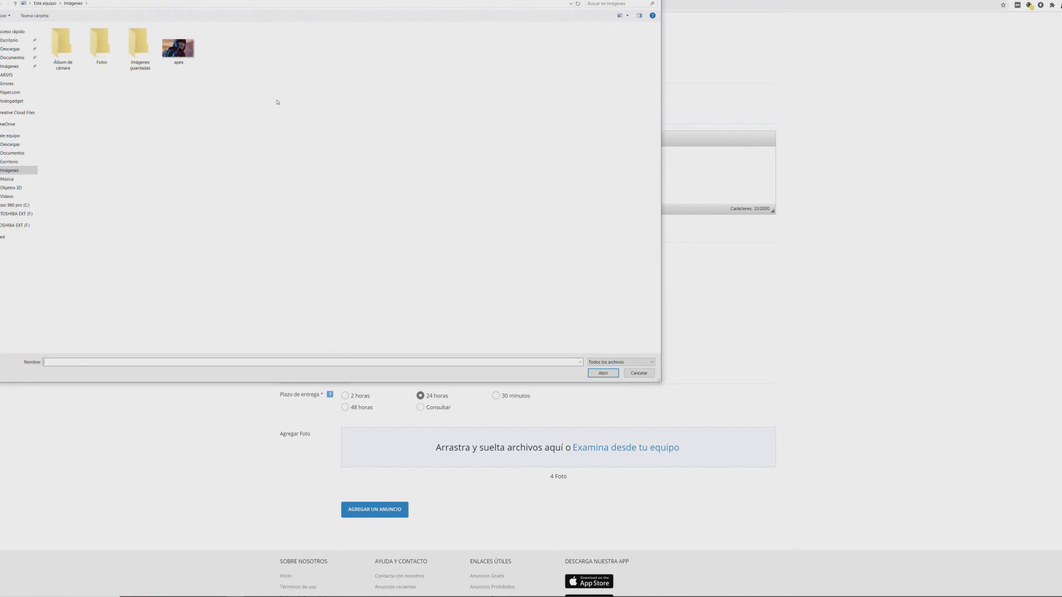
double_click(178, 44)
scroll(455, 334, down, 2)
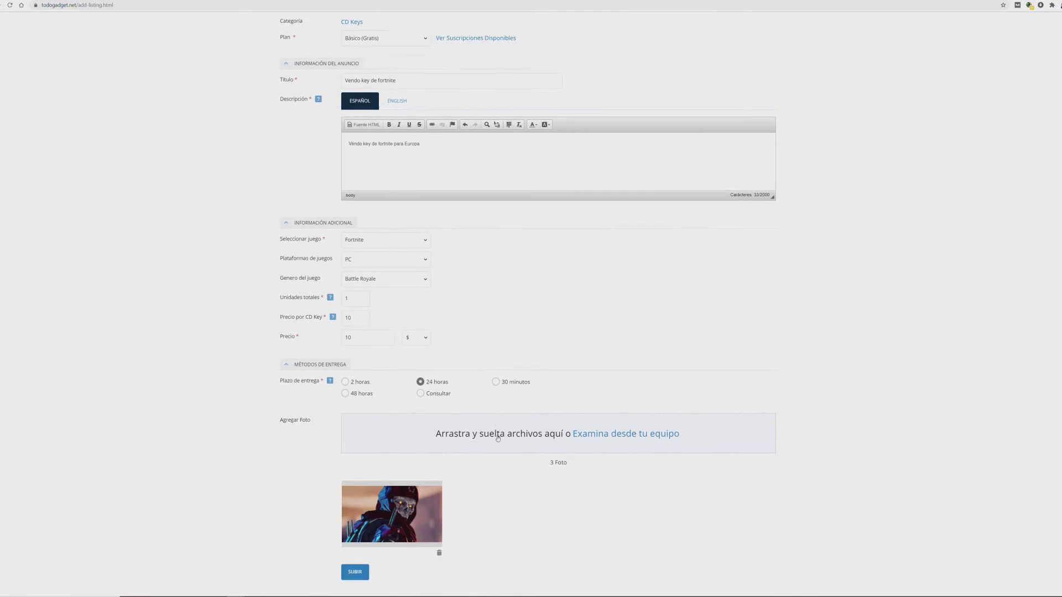
click(357, 478)
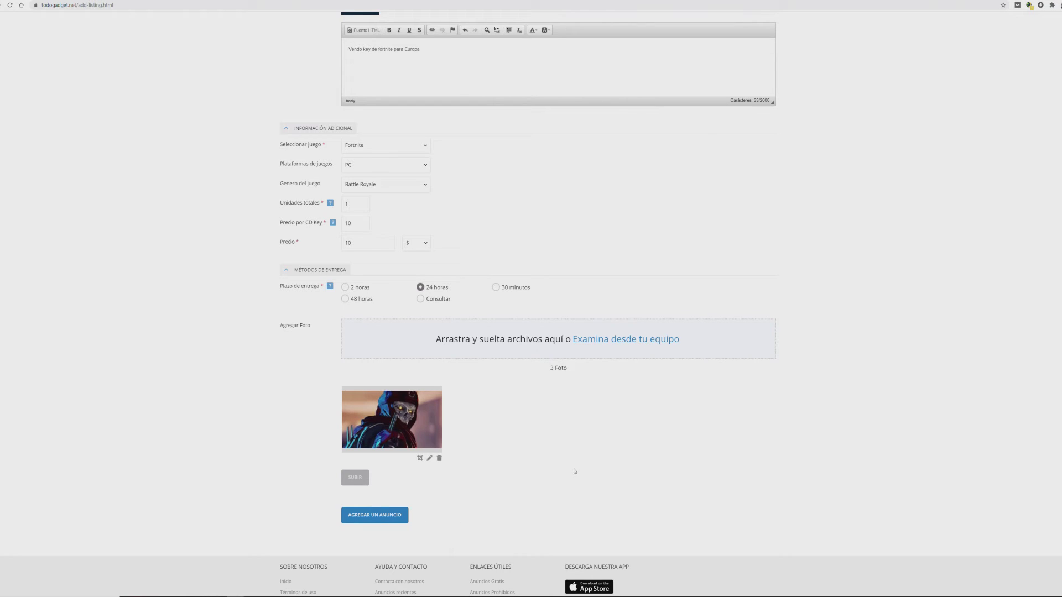
Step: Leave the CD key ad unsubmitted for the home page and reopen the incomplete ad from the account's own ads
scroll(575, 471, up, 5)
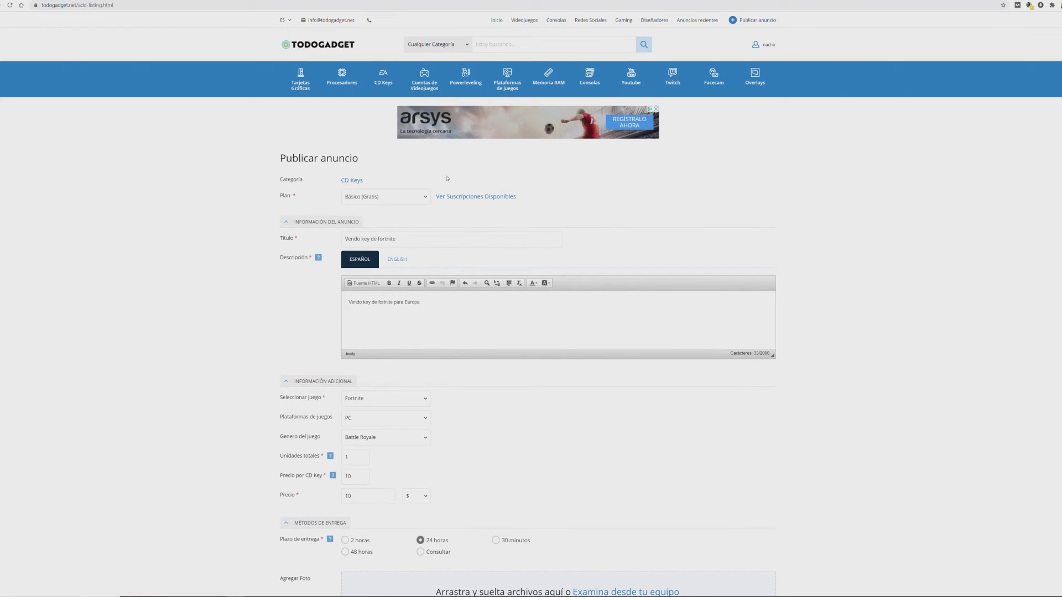
click(337, 45)
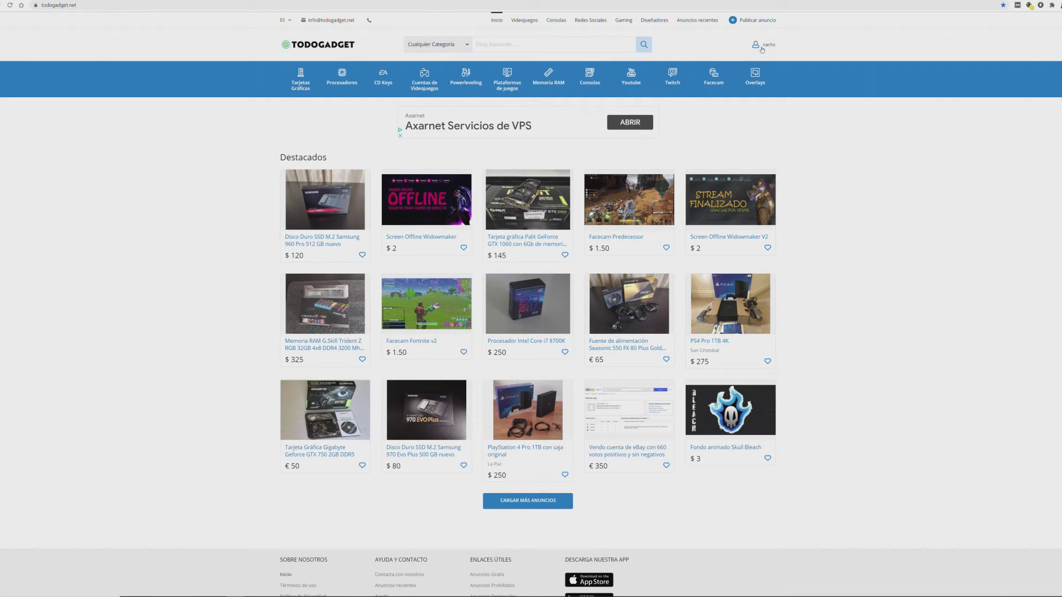
click(762, 48)
click(732, 115)
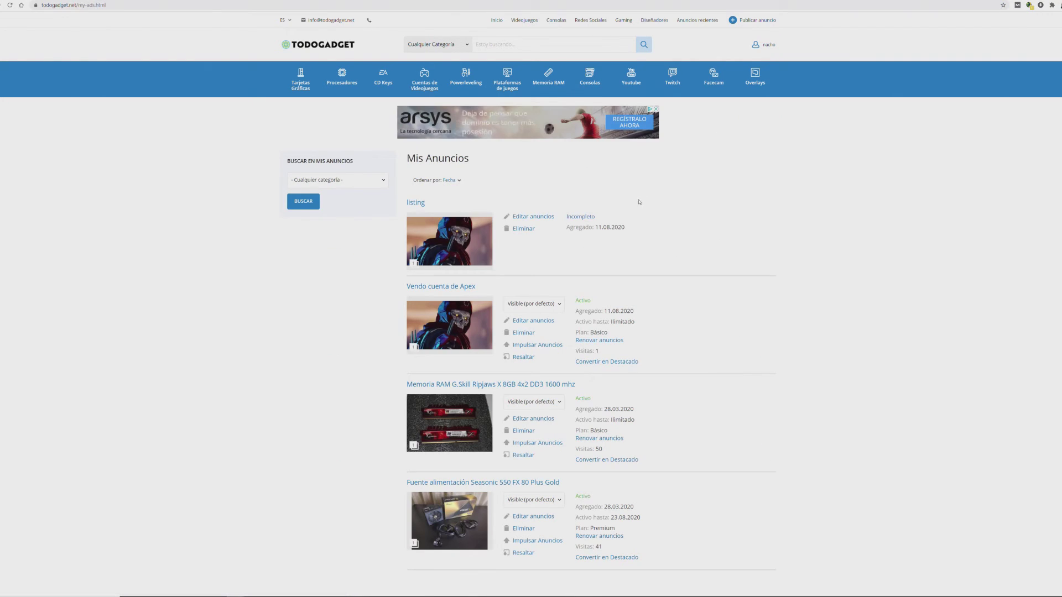
click(577, 220)
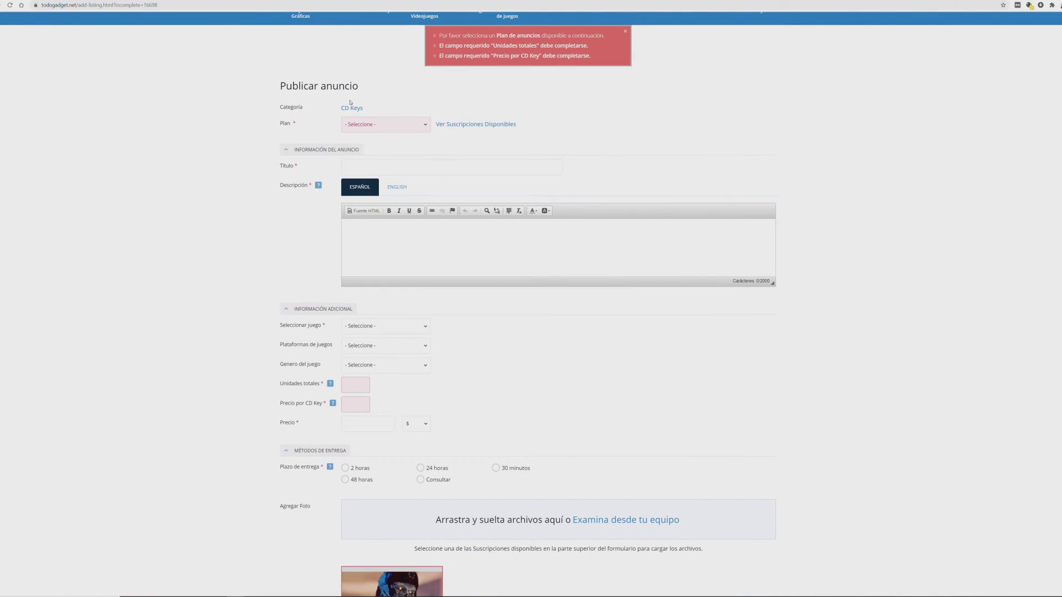
Step: Review the incomplete ad's form for missing required fields and try to submit it
scroll(487, 513, down, 1)
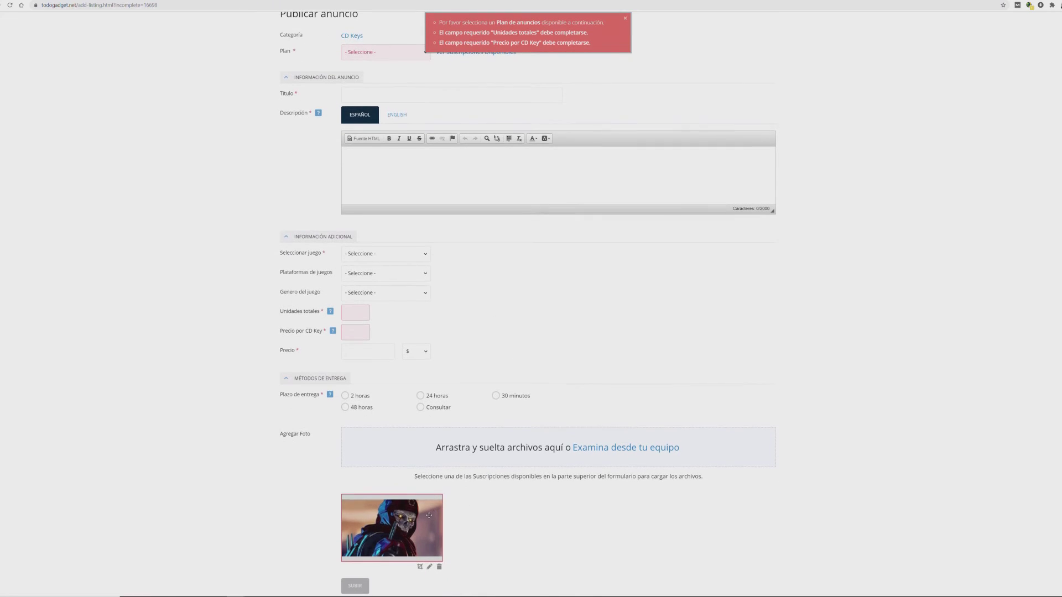
scroll(427, 516, up, 1)
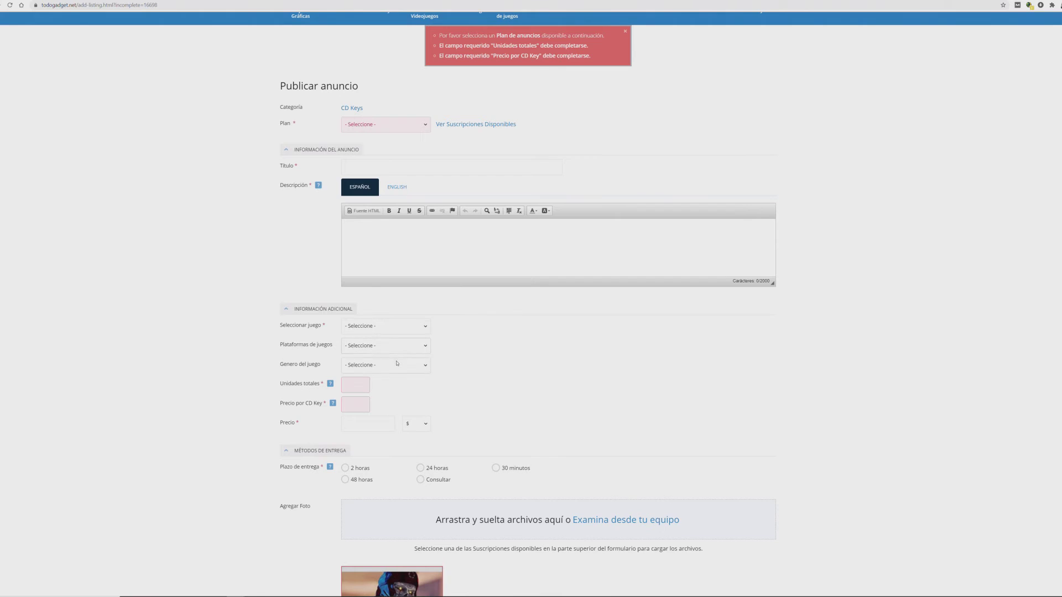
scroll(403, 422, down, 3)
scroll(405, 419, down, 1)
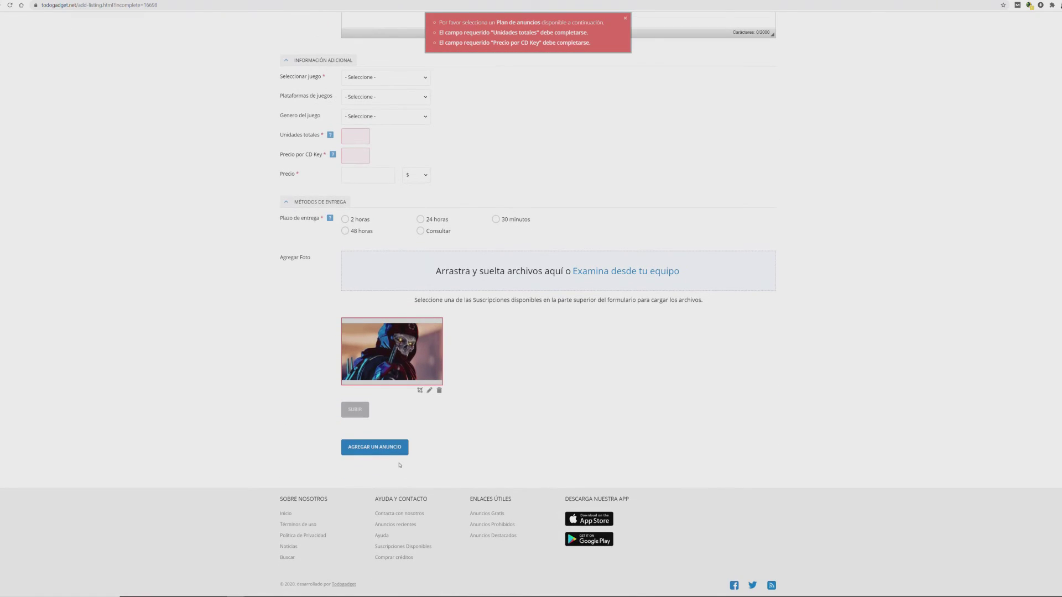
click(403, 446)
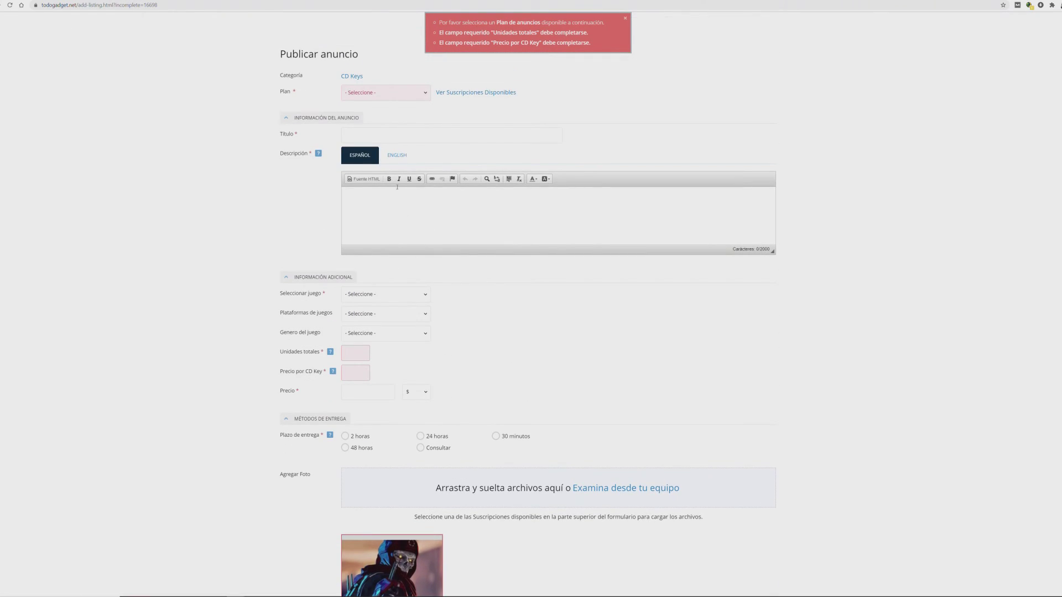
Step: Set the incomplete ad's plan to Básico (Gratis) and enter "Vendo key de fortnite" as both description and title
click(371, 94)
click(376, 109)
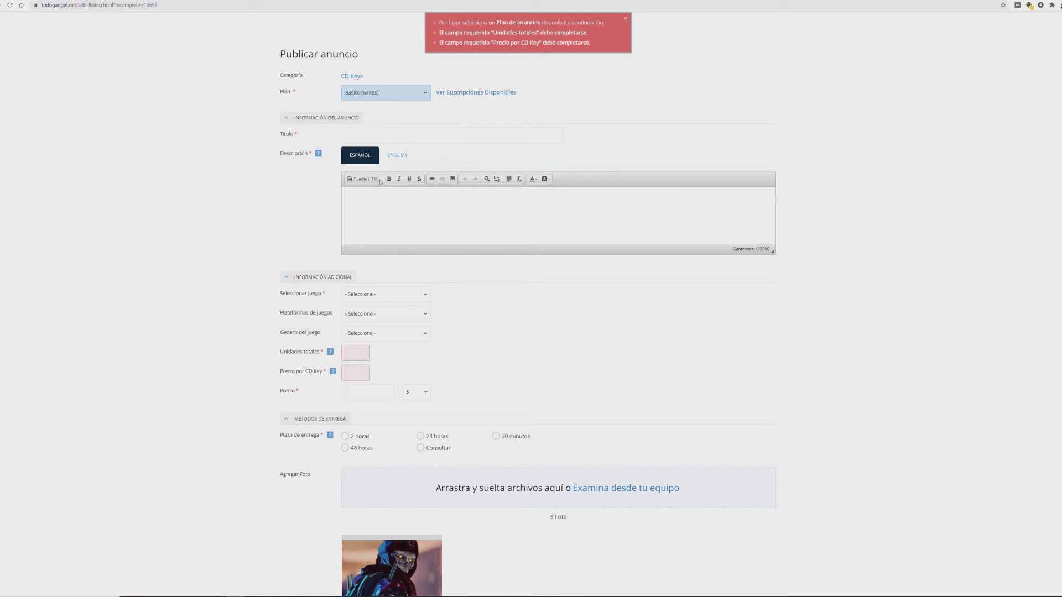
click(381, 208)
text(Vendo key de fortnite)
click(410, 135)
text(Vendo key de fortnite)
Step: Set the incomplete ad's game to Fortnite, its platform to PC and its genre to Battle Royale
click(382, 296)
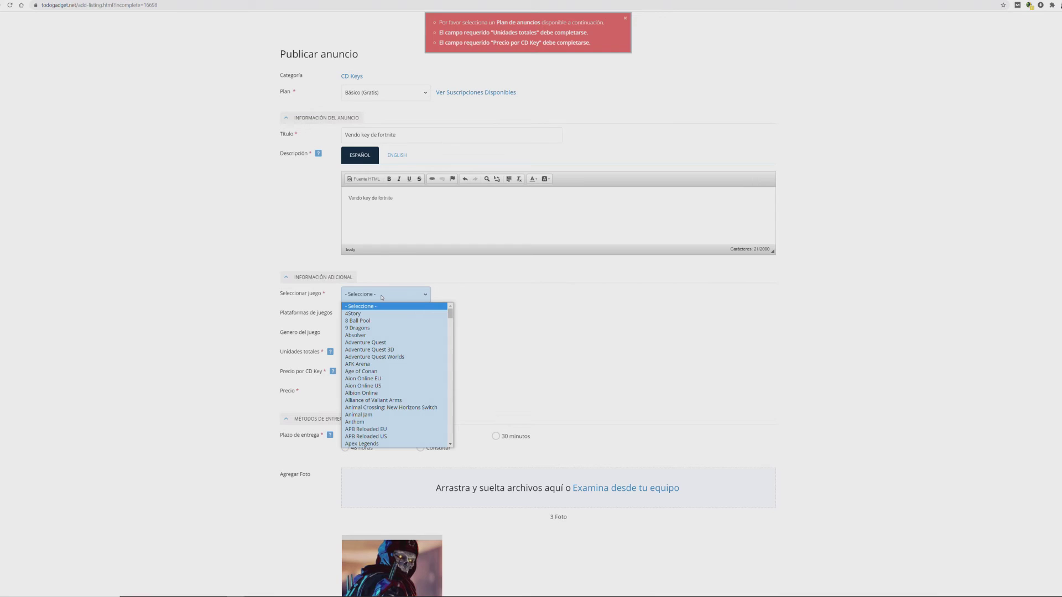
key(f)
scroll(387, 360, down, 5)
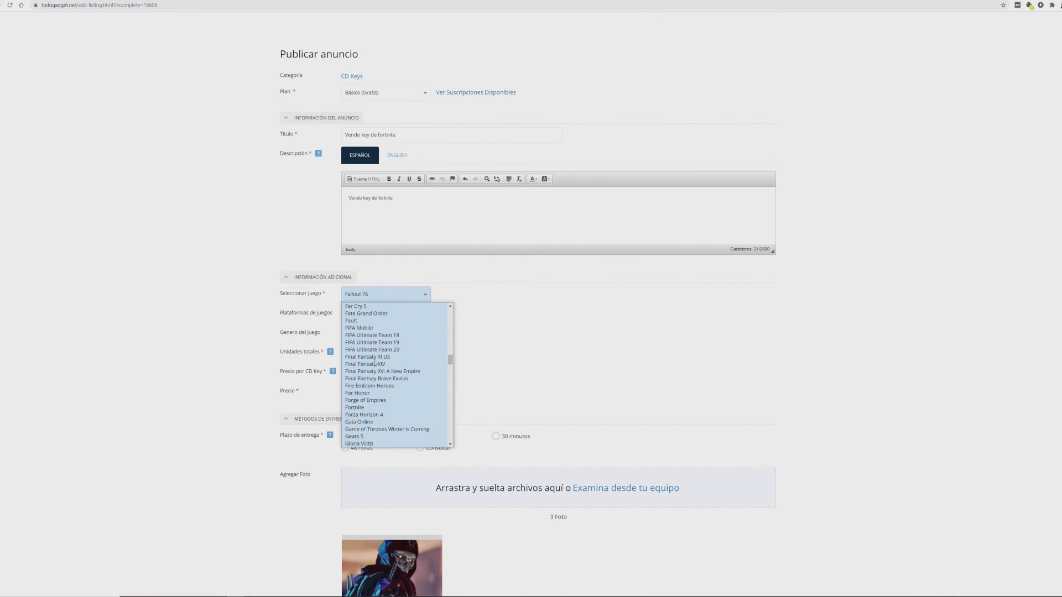
click(368, 408)
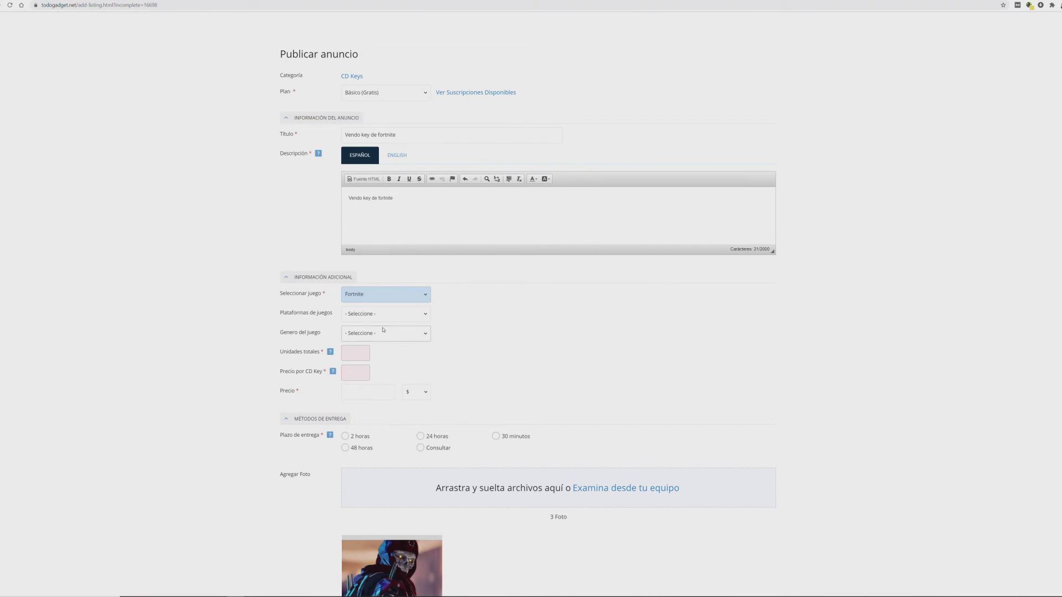
click(385, 314)
click(373, 366)
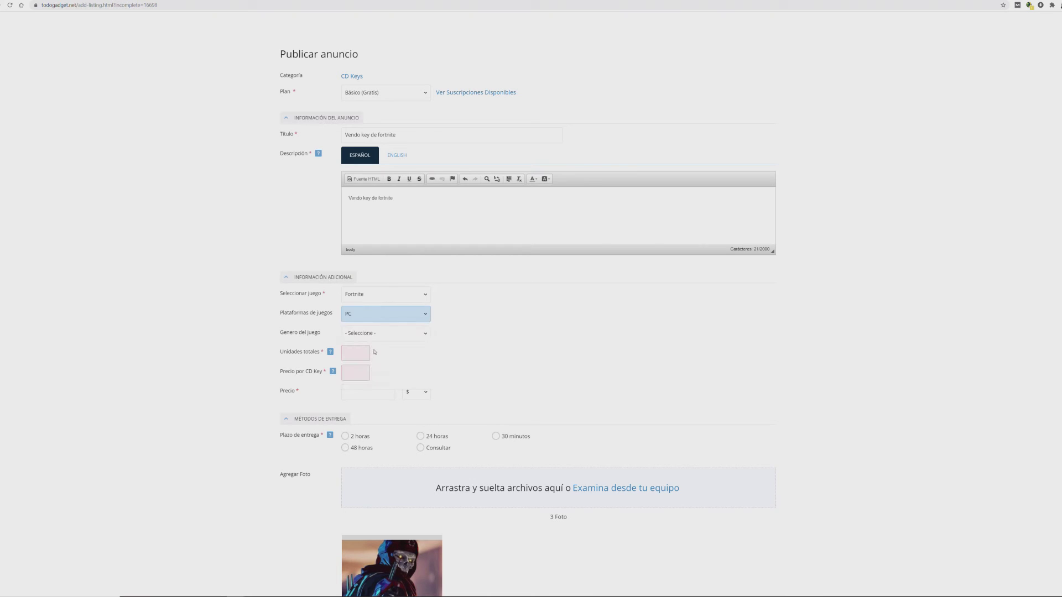
click(376, 334)
click(374, 377)
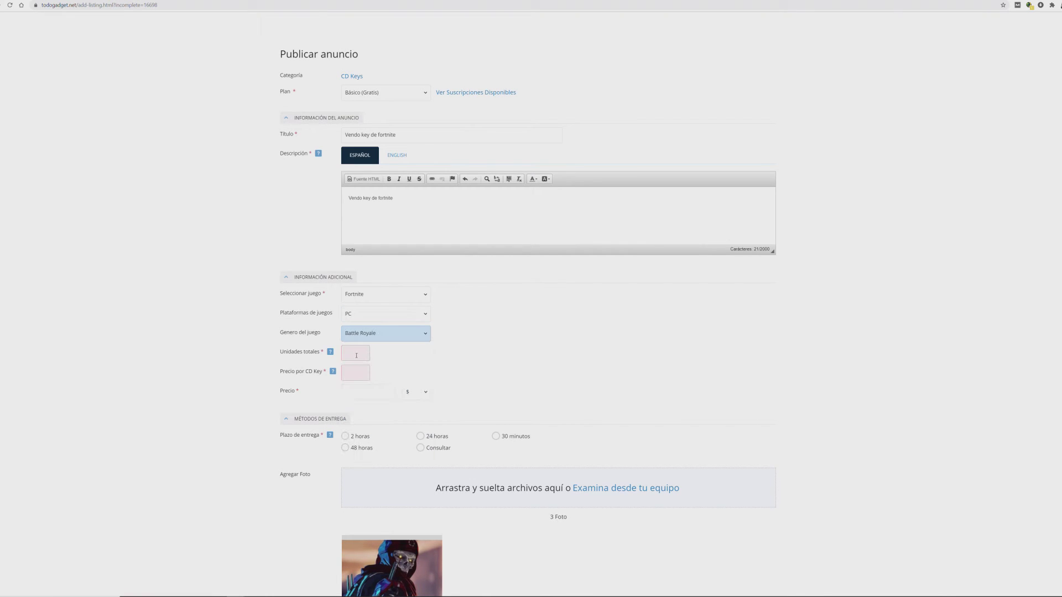
Step: Fill in 1 total unit, a CD key price of 10 and an ad price of $10, and choose 24 horas delivery
click(356, 355)
text(1)
click(356, 374)
text(101)
key(BackSpace)
key(Tab)
text(10)
click(412, 417)
click(435, 437)
Step: Submit the completed CD key ad, review its preview, and confirm and publish it
scroll(494, 475, down, 2)
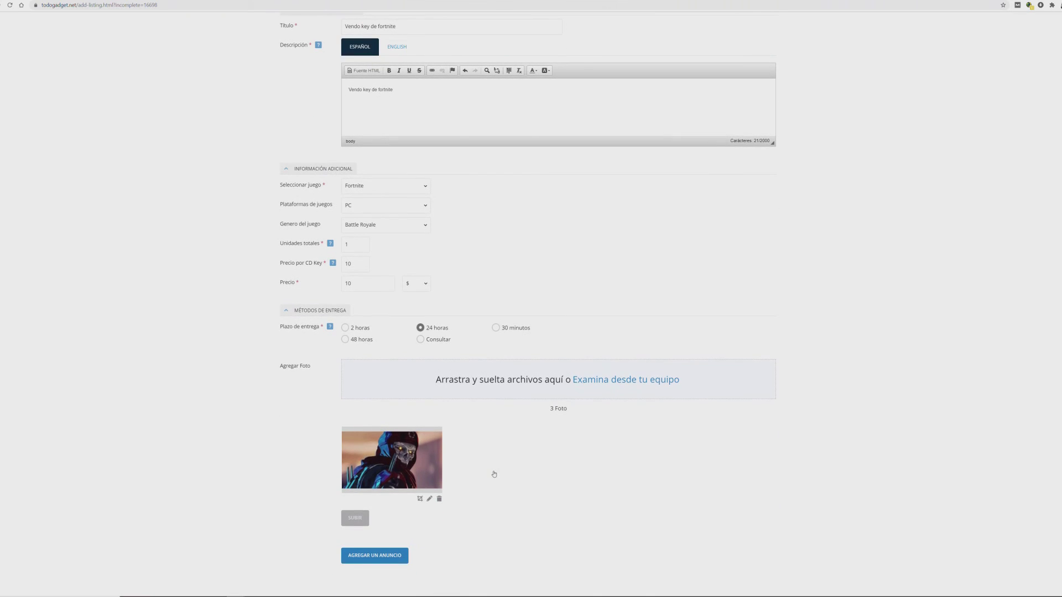
click(390, 556)
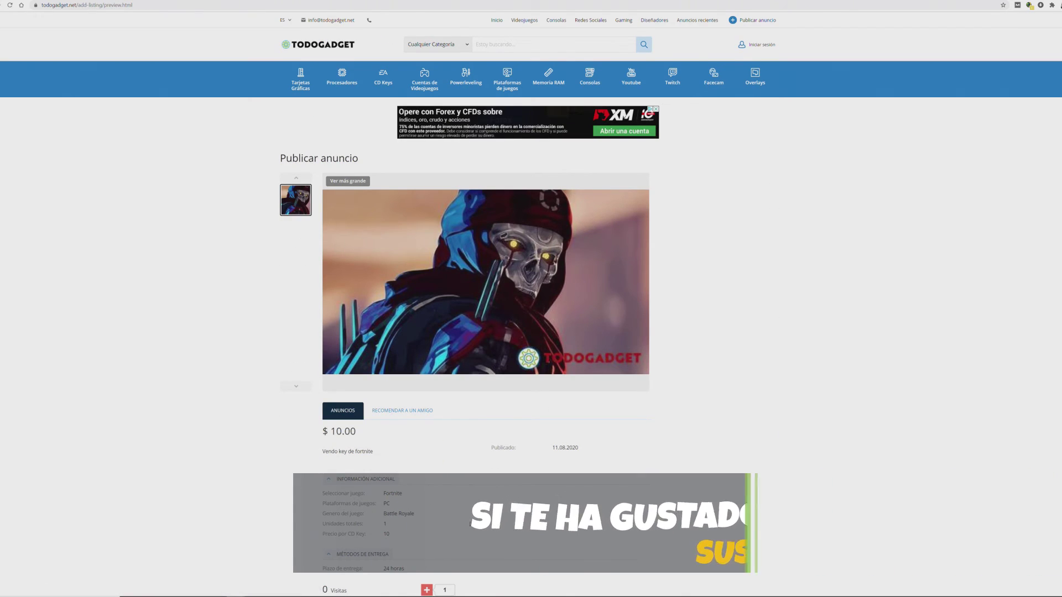
scroll(437, 536, down, 3)
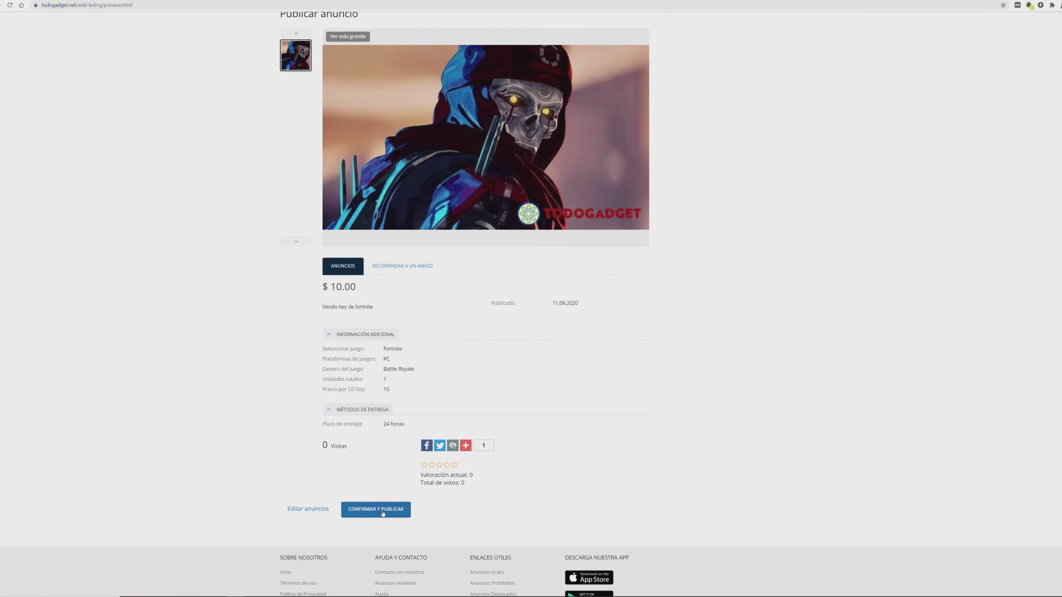
click(383, 512)
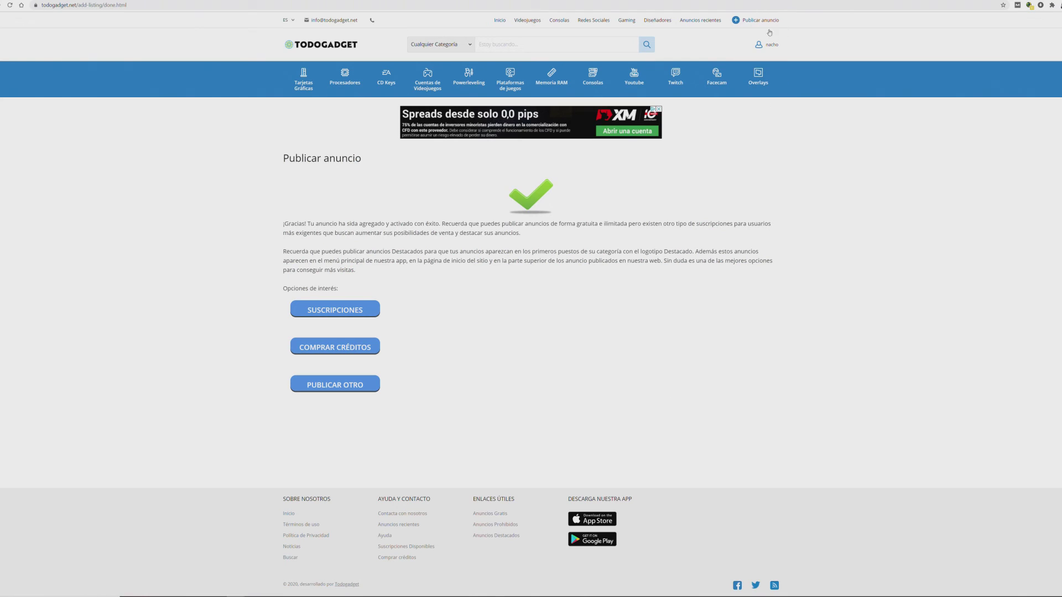
Step: Delete the "Vendo key de fortnite" ad from the account's own ads and return to the home page
click(765, 45)
click(729, 114)
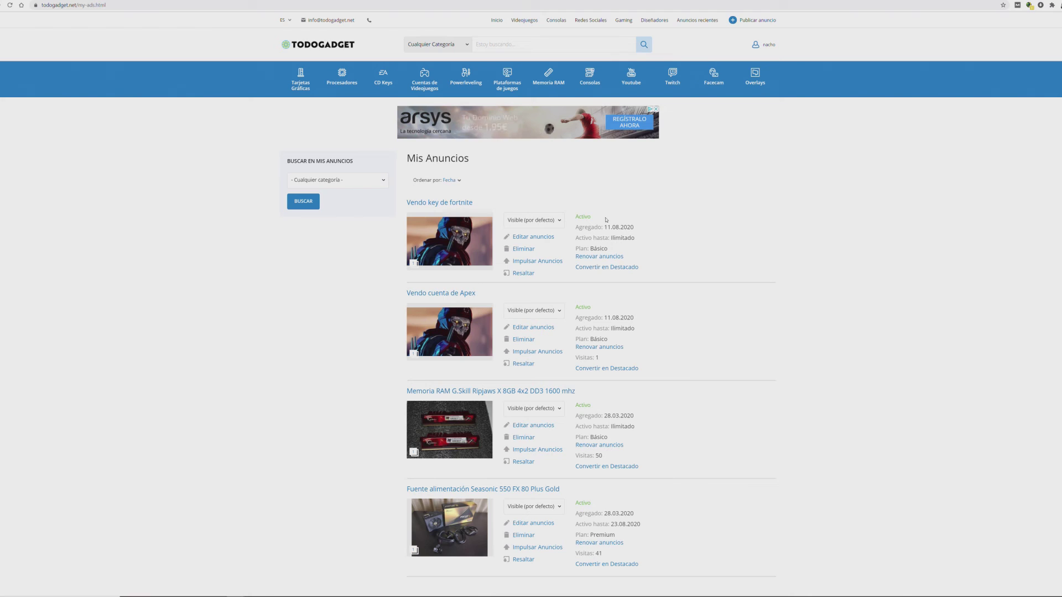
click(527, 253)
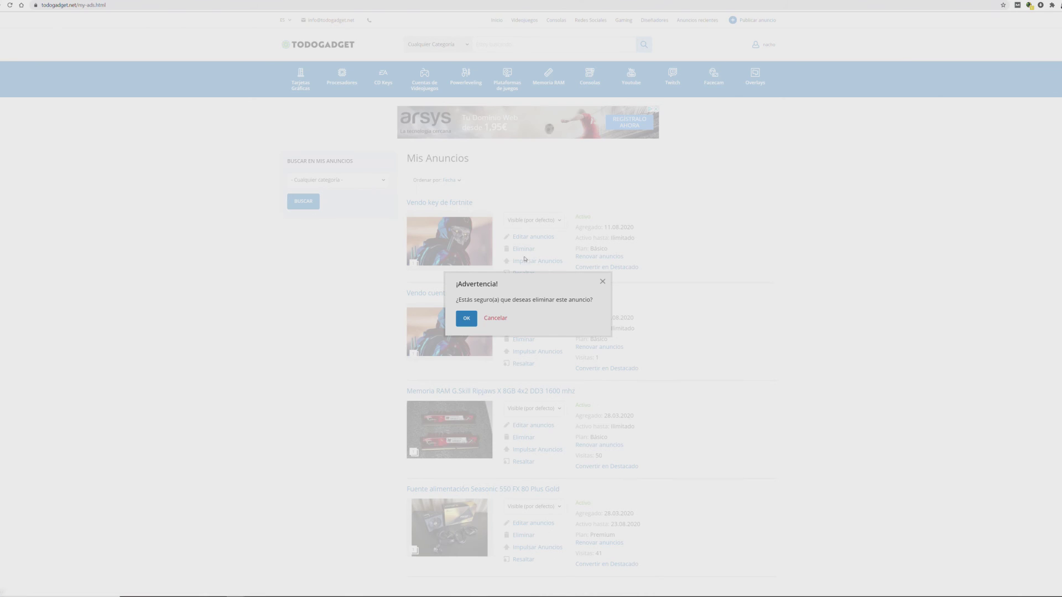
click(468, 318)
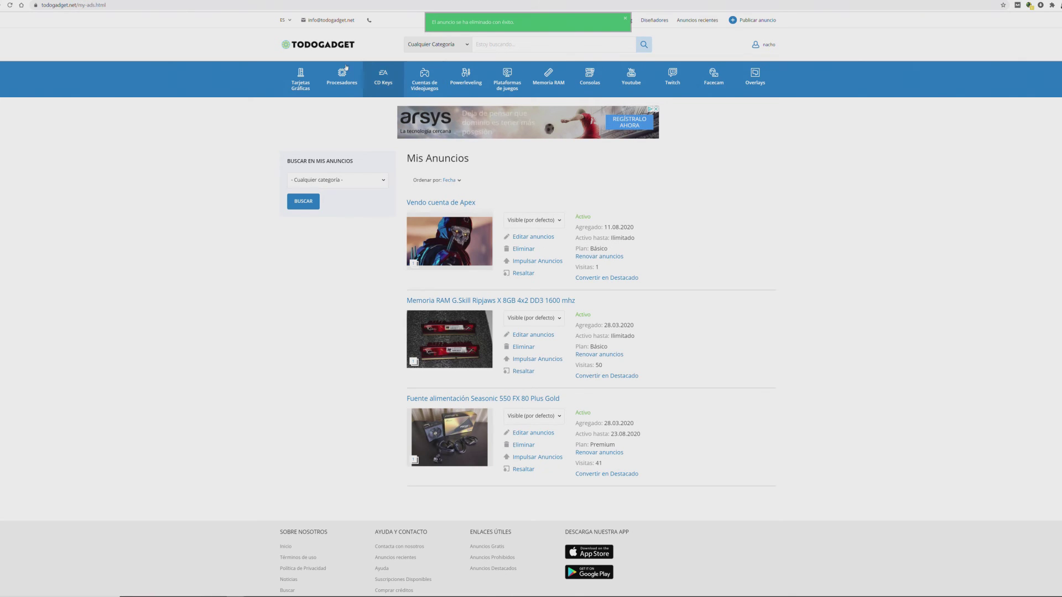
click(336, 49)
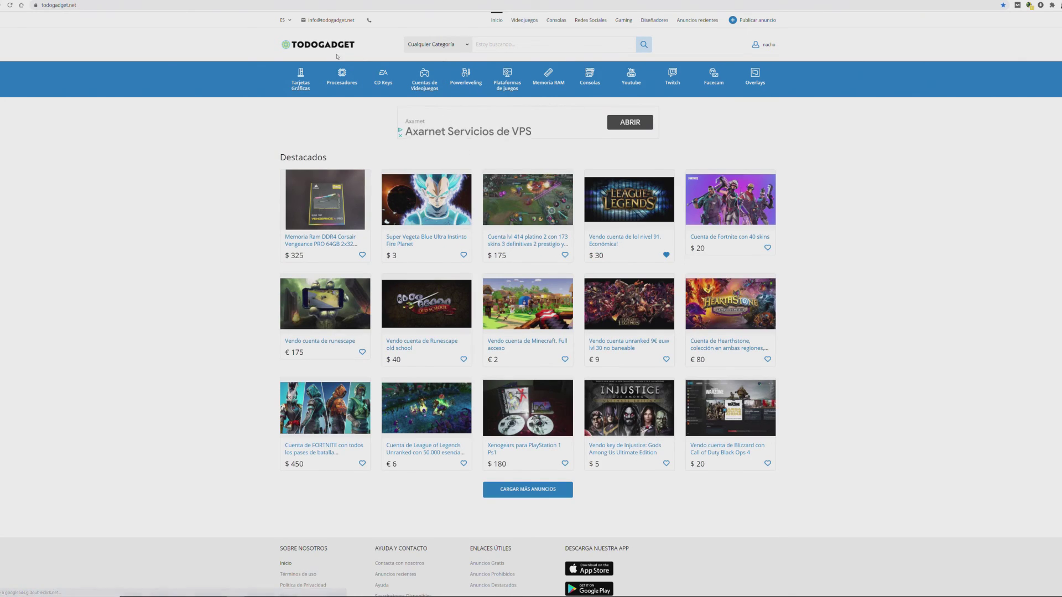